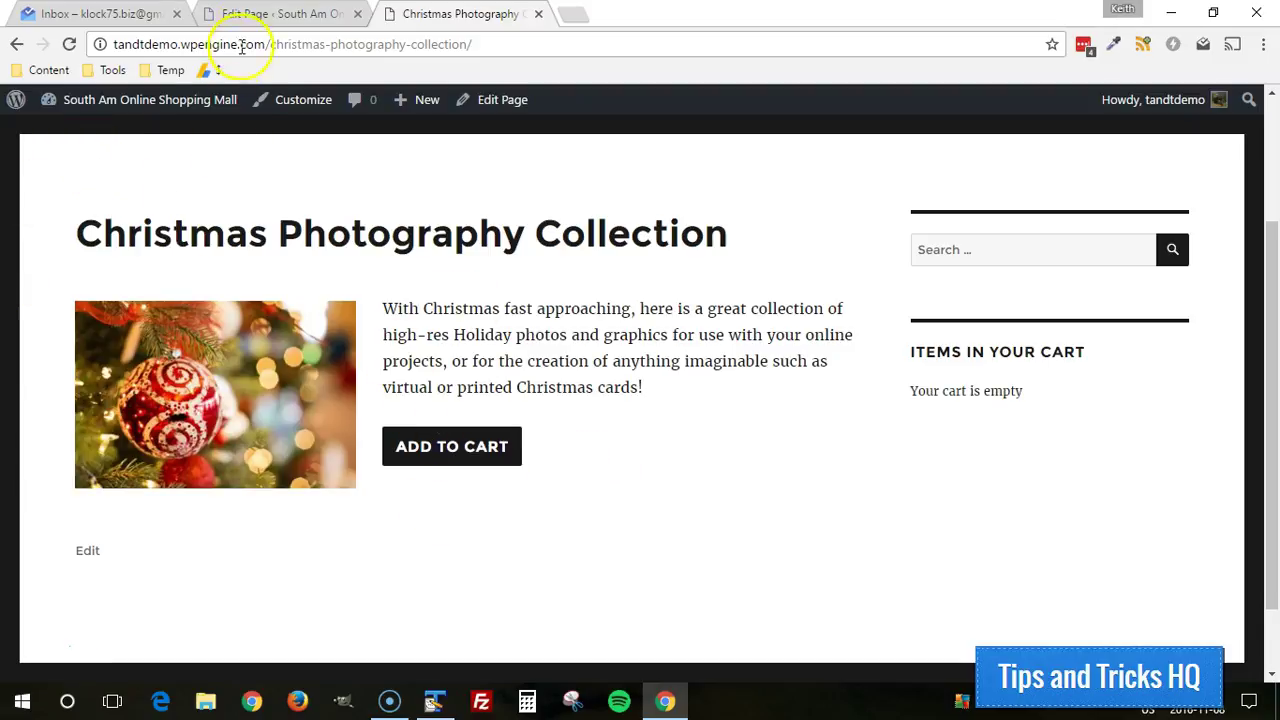
# Step: Return to editing the Christmas Photography Collection page and highlight the wp_cart_button name in its existing shortcode
pyautogui.click(240, 14)
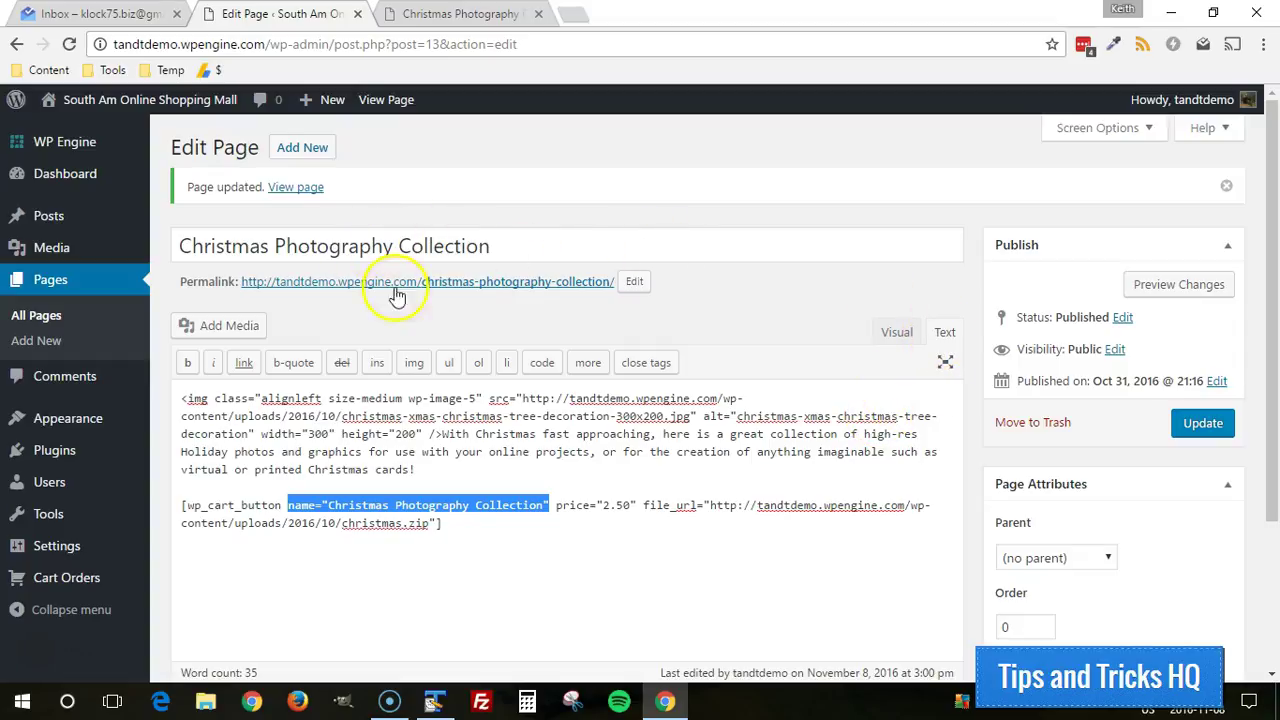
pyautogui.click(190, 512)
pyautogui.click(190, 501)
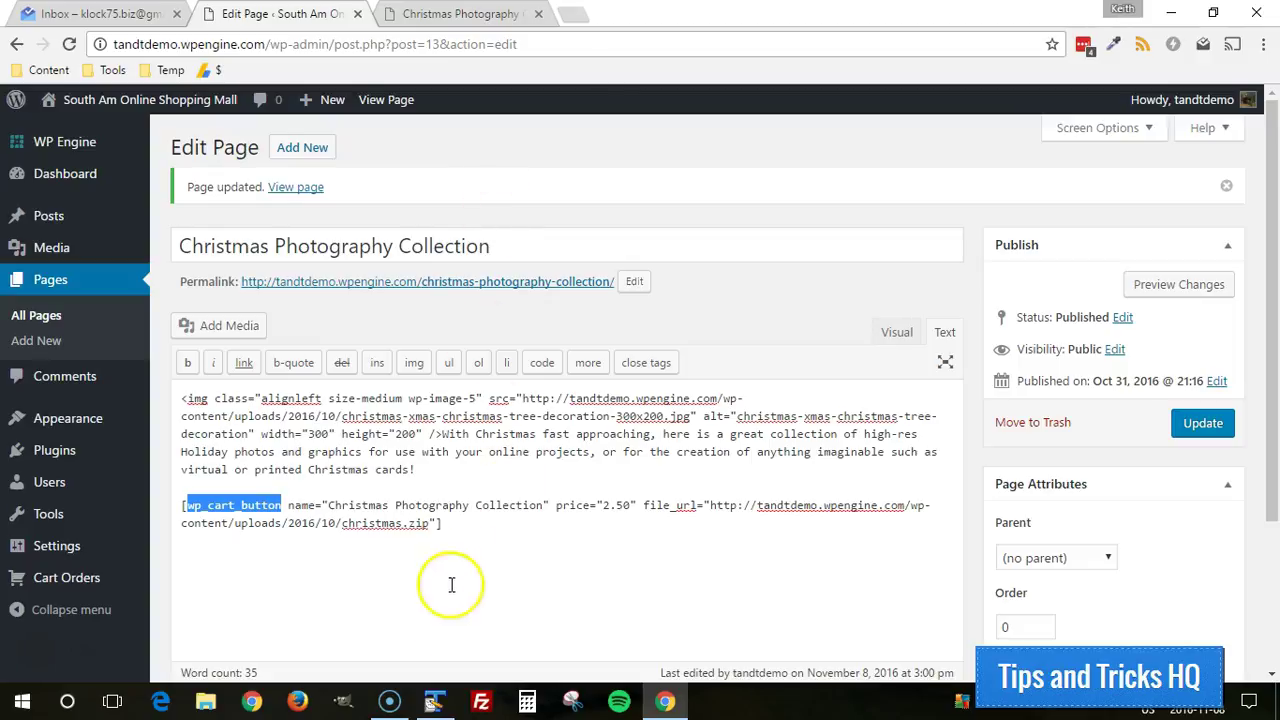
# Step: Copy the wp_cart_display_product shortcode from shoppingcartplugin.txt in TextPad and paste it below the wp_cart_button shortcode in the page content
pyautogui.click(433, 702)
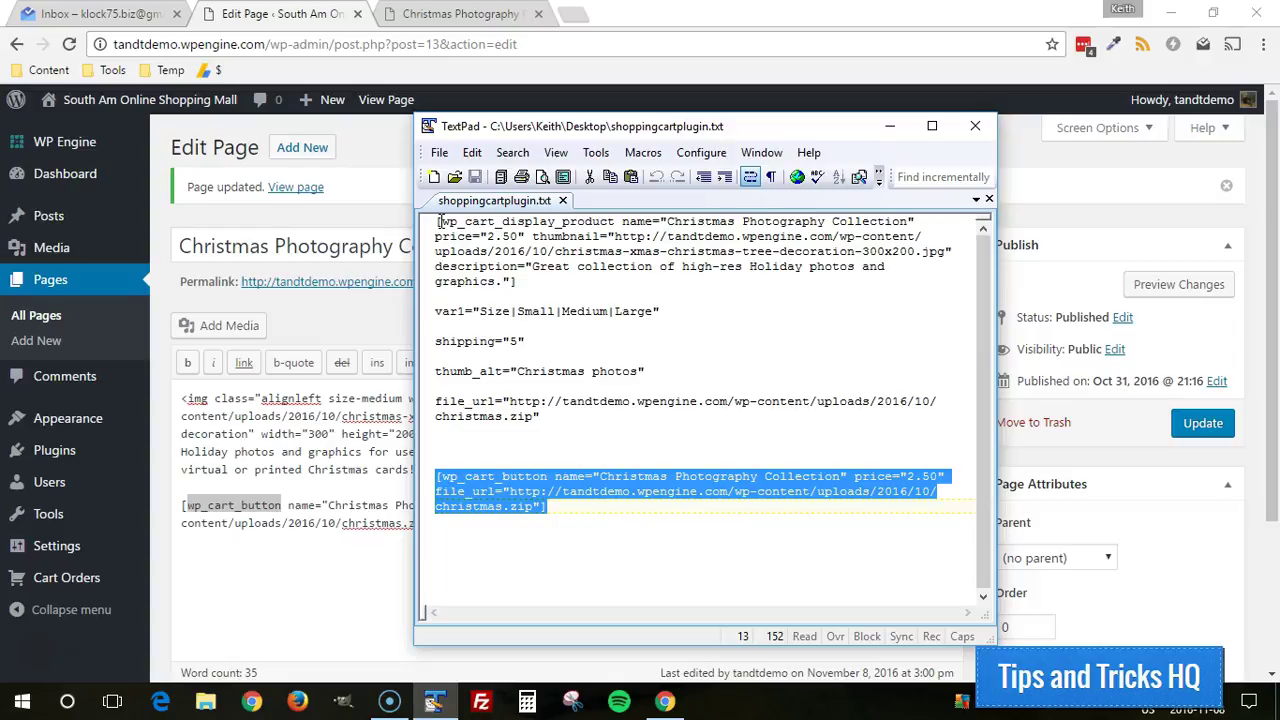
pyautogui.moveTo(435, 222); pyautogui.dragTo(525, 281)
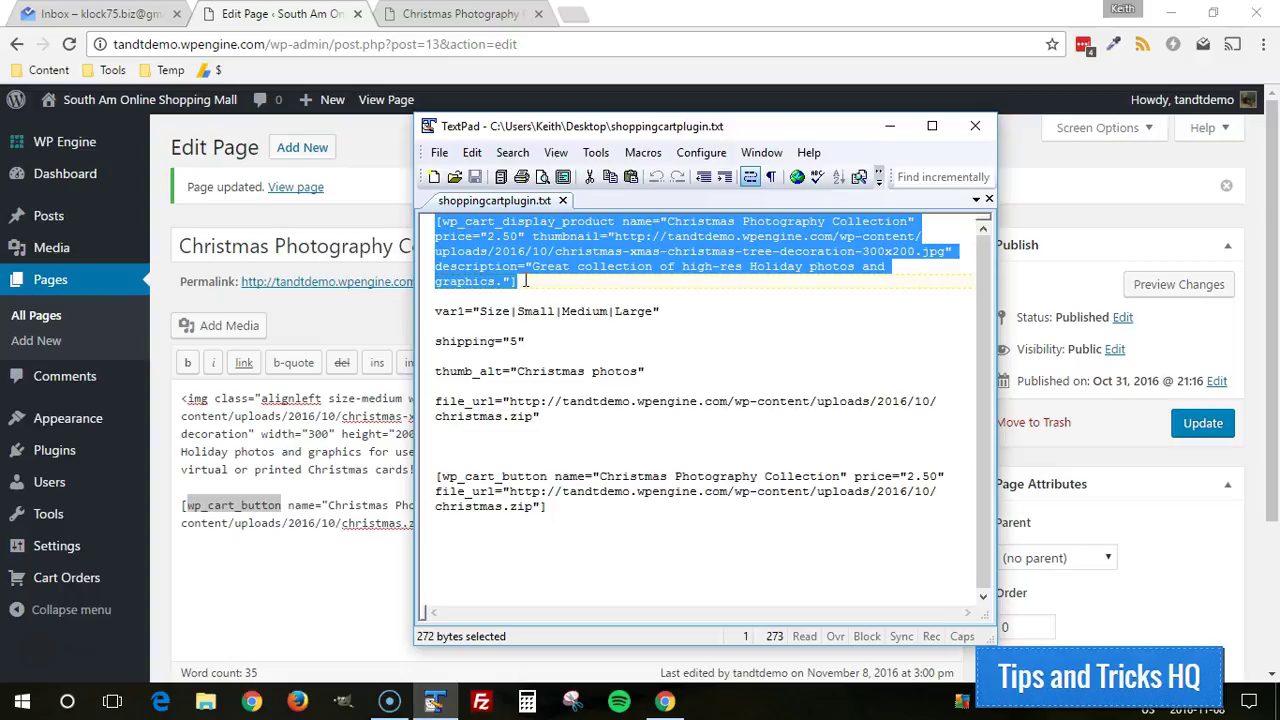
pyautogui.click(349, 543)
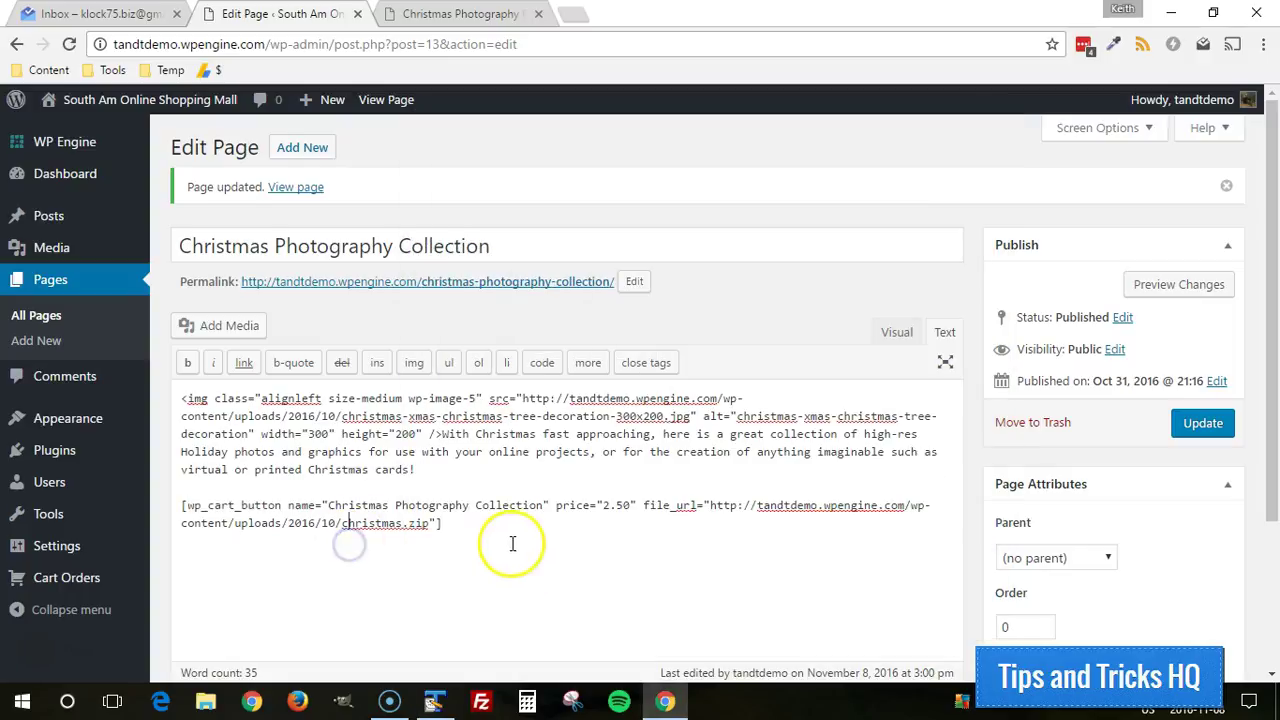
pyautogui.write('[wp_cart_display_product name="Christmas Photography Collection" price="2.50" thumbnail="http://tandtdemo.wpengine.com/wp-content/uploads/2016/10/christmas-xmas-christmas-tree-decoration-300x200.jpg" description="Great collection of high-res Holiday photos and graphics."]')
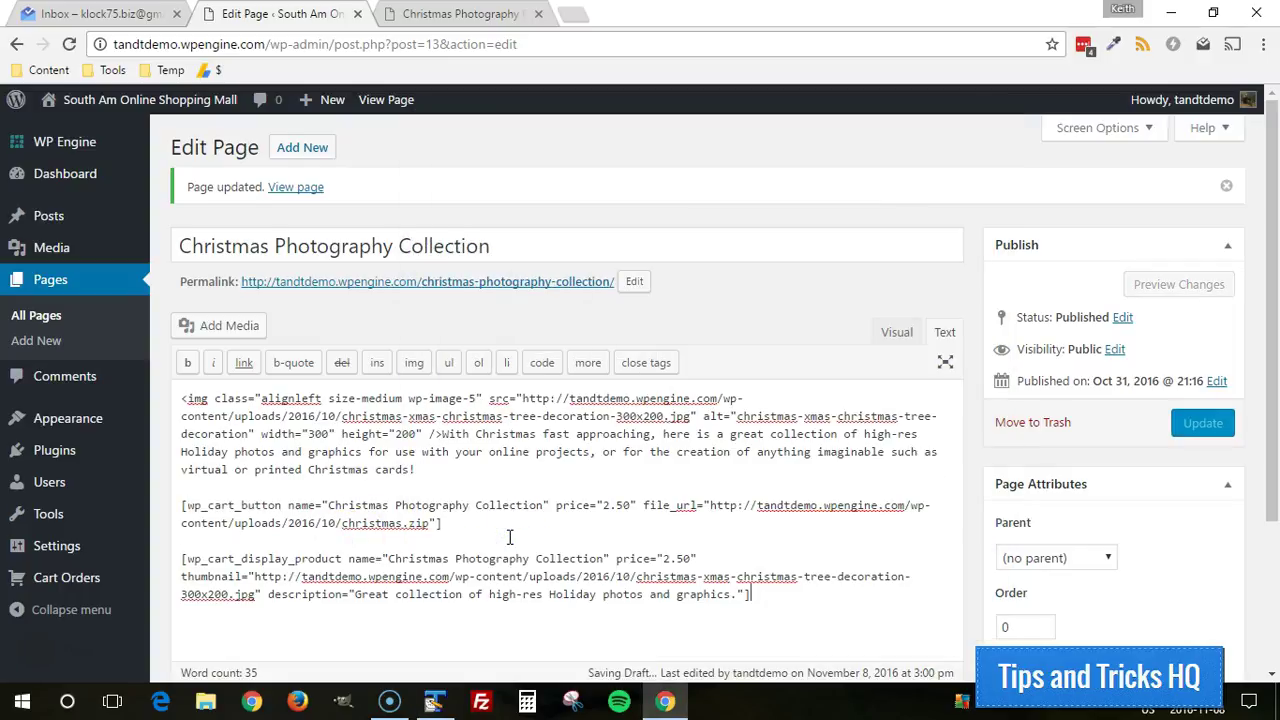
pyautogui.scroll(-1, 506, 486)
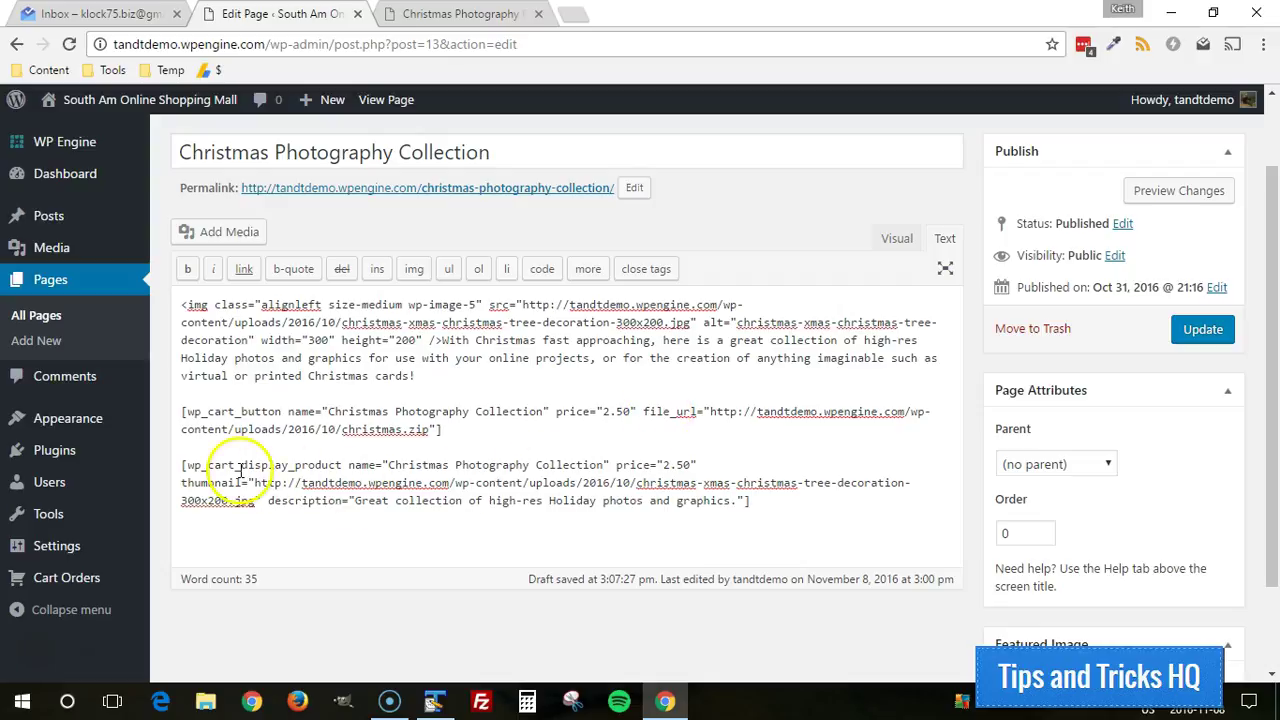
pyautogui.moveTo(188, 466); pyautogui.dragTo(380, 465)
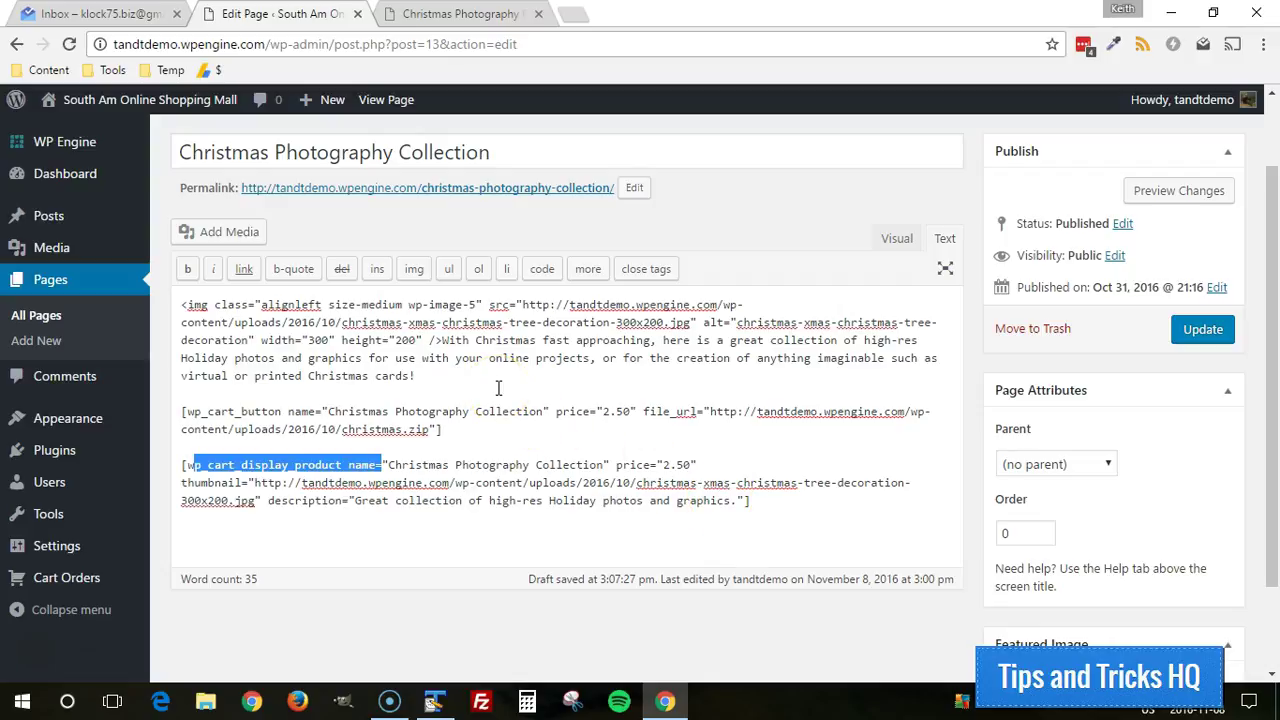
# Step: Open the site's Media Library in a separate tab, check the Christmas ornament image's dimensions in its attachment details, and close that tab
pyautogui.moveTo(84, 250)
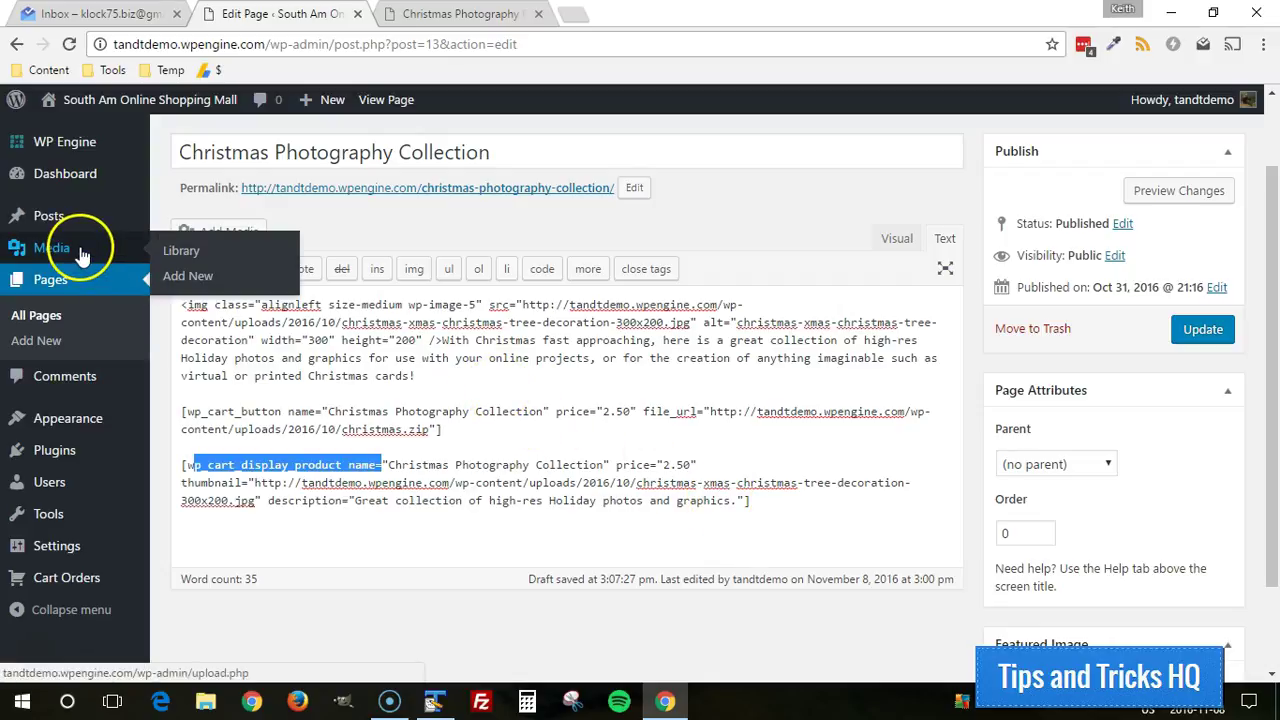
pyautogui.rightClick(185, 262)
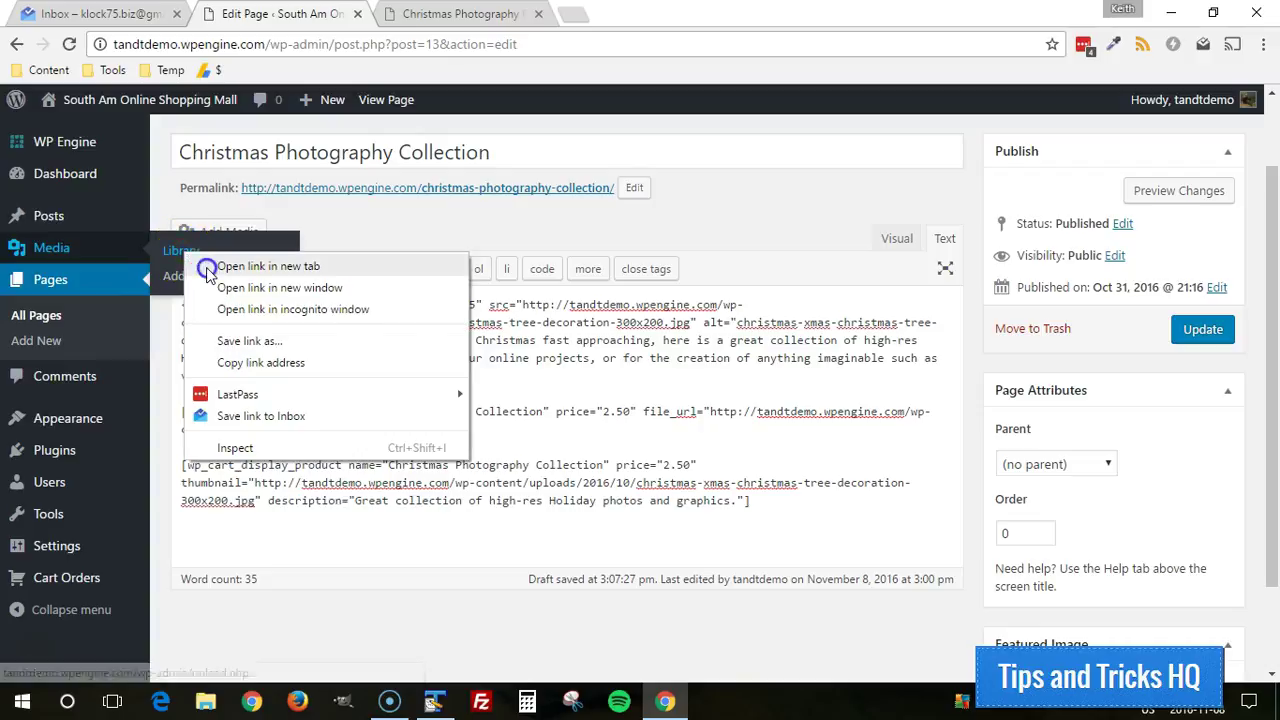
pyautogui.click(240, 266)
pyautogui.click(505, 12)
pyautogui.click(495, 77)
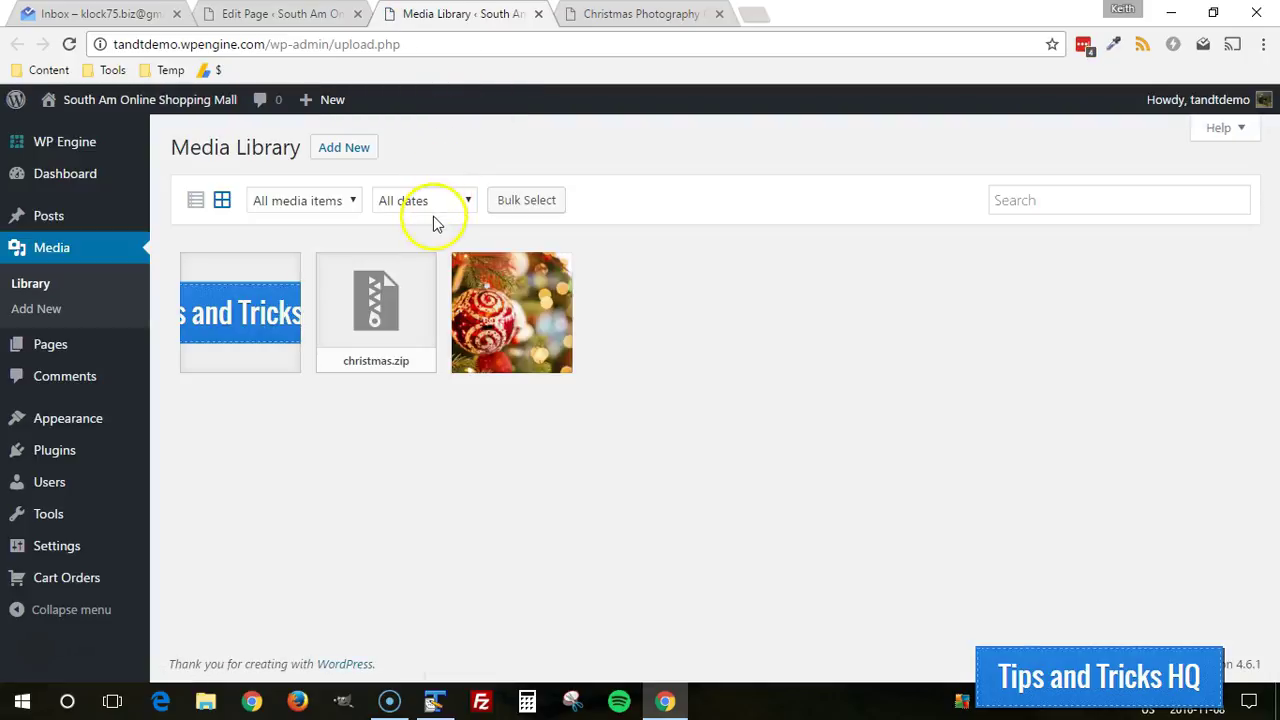
pyautogui.click(494, 315)
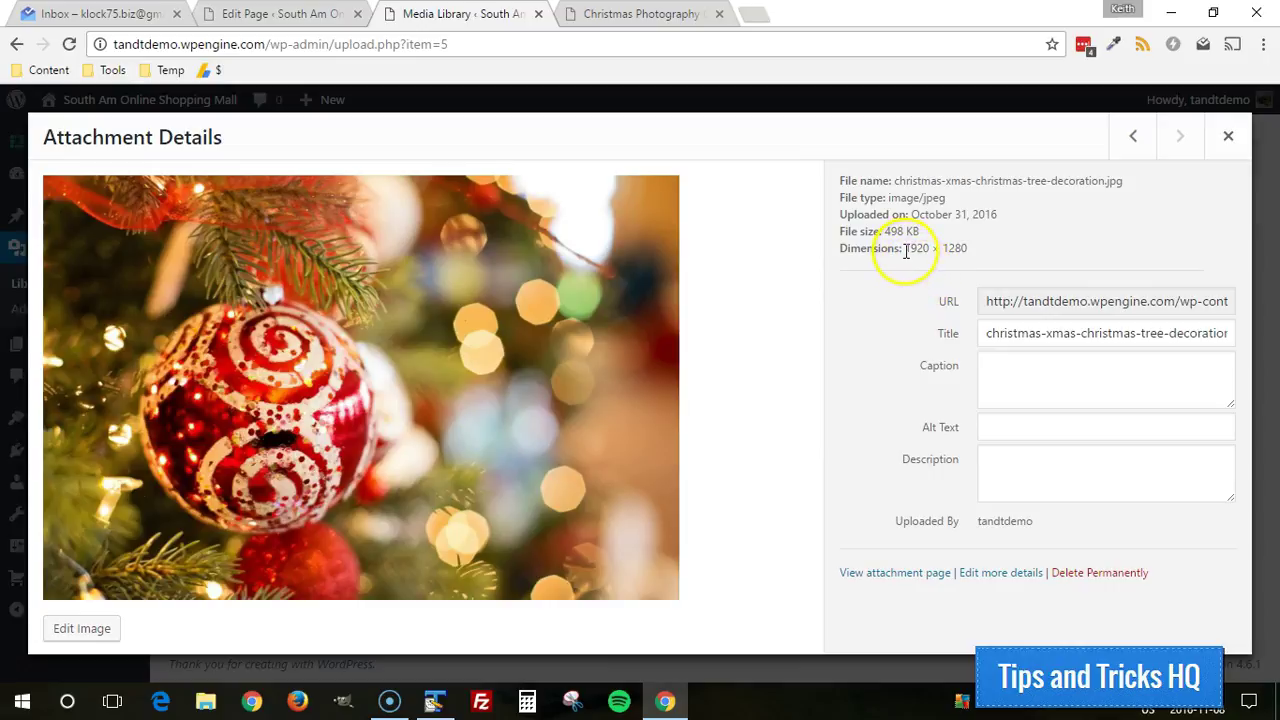
pyautogui.moveTo(906, 249); pyautogui.dragTo(942, 246)
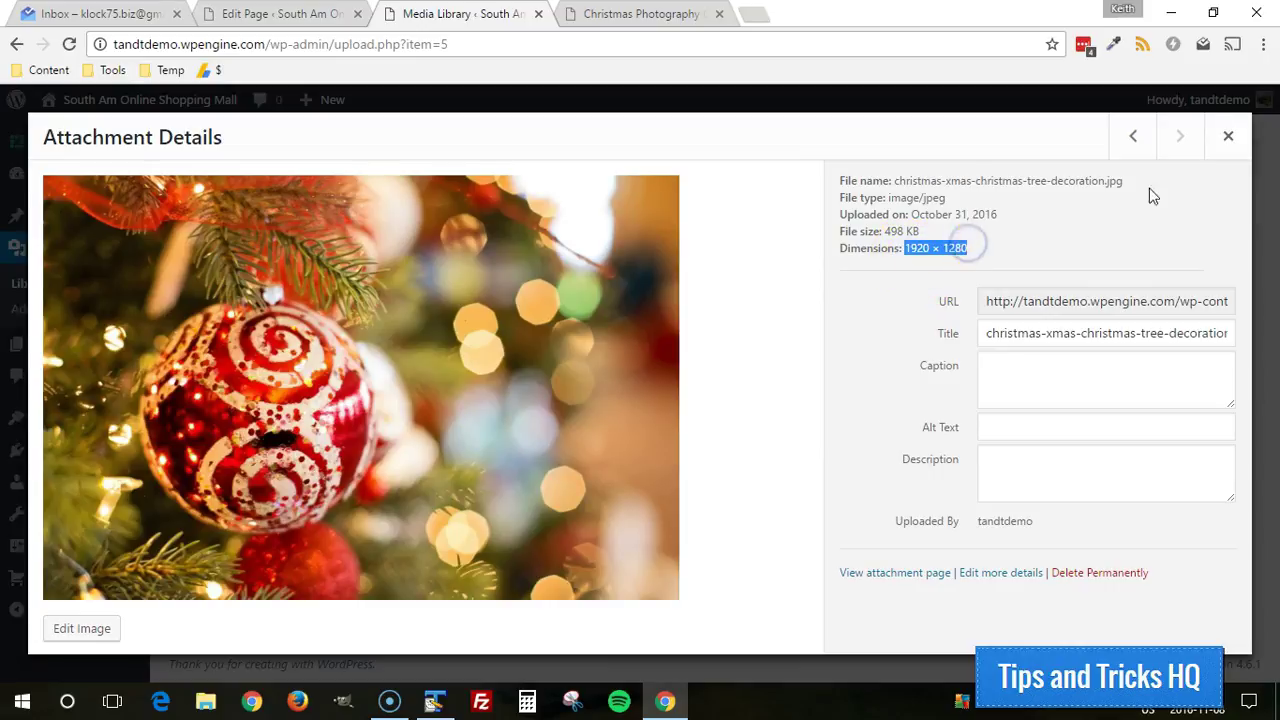
pyautogui.click(1228, 135)
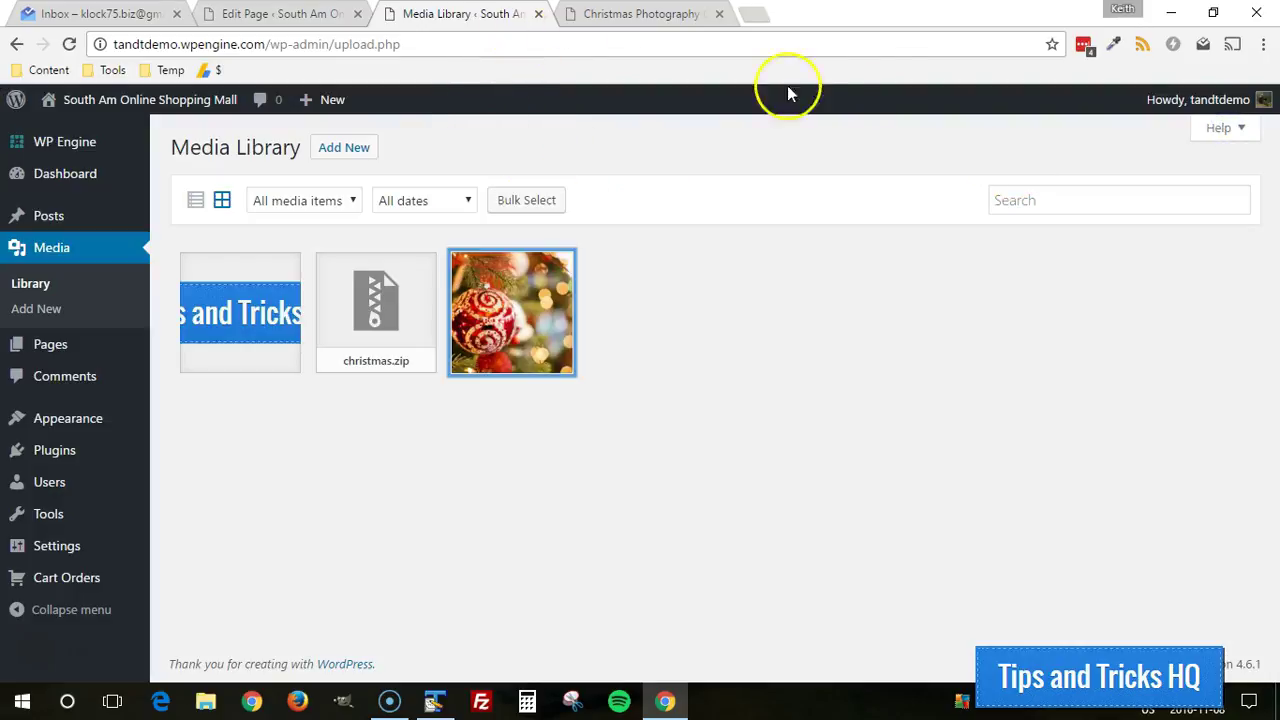
pyautogui.click(538, 13)
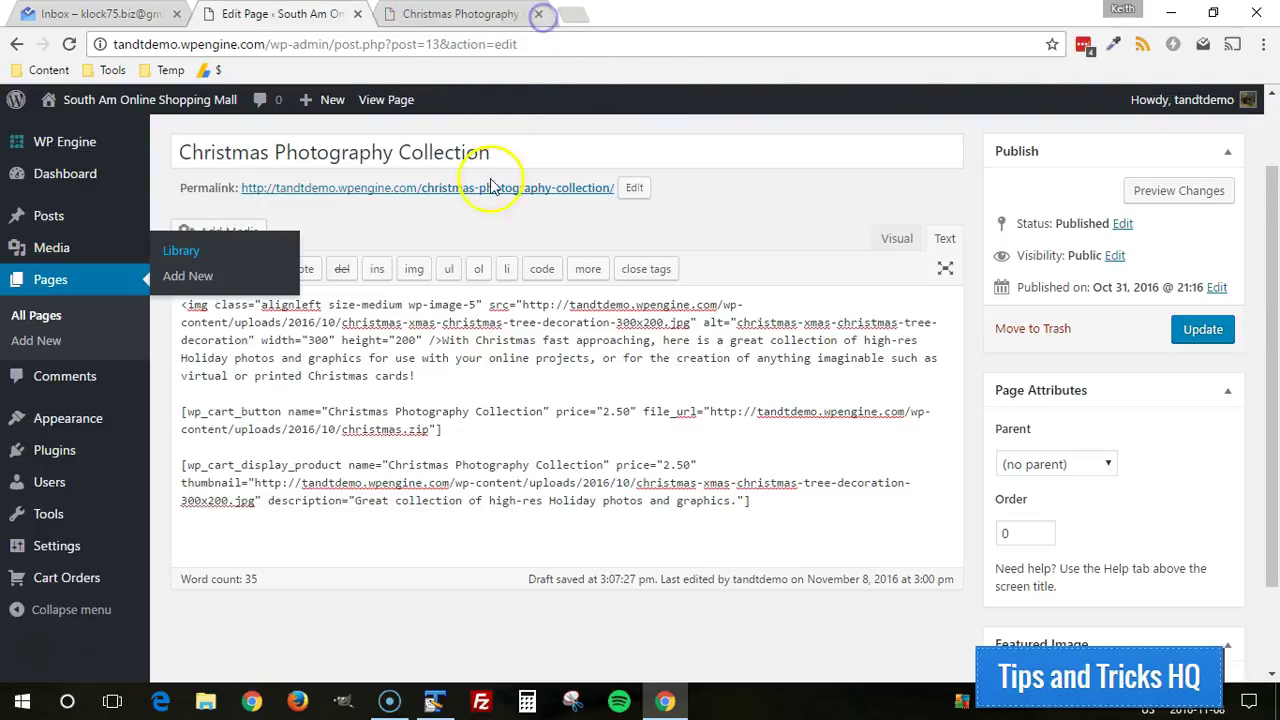
# Step: Insert the Christmas ornament image from the media library at Medium – 300 × 200 size above the existing page content
pyautogui.click(180, 305)
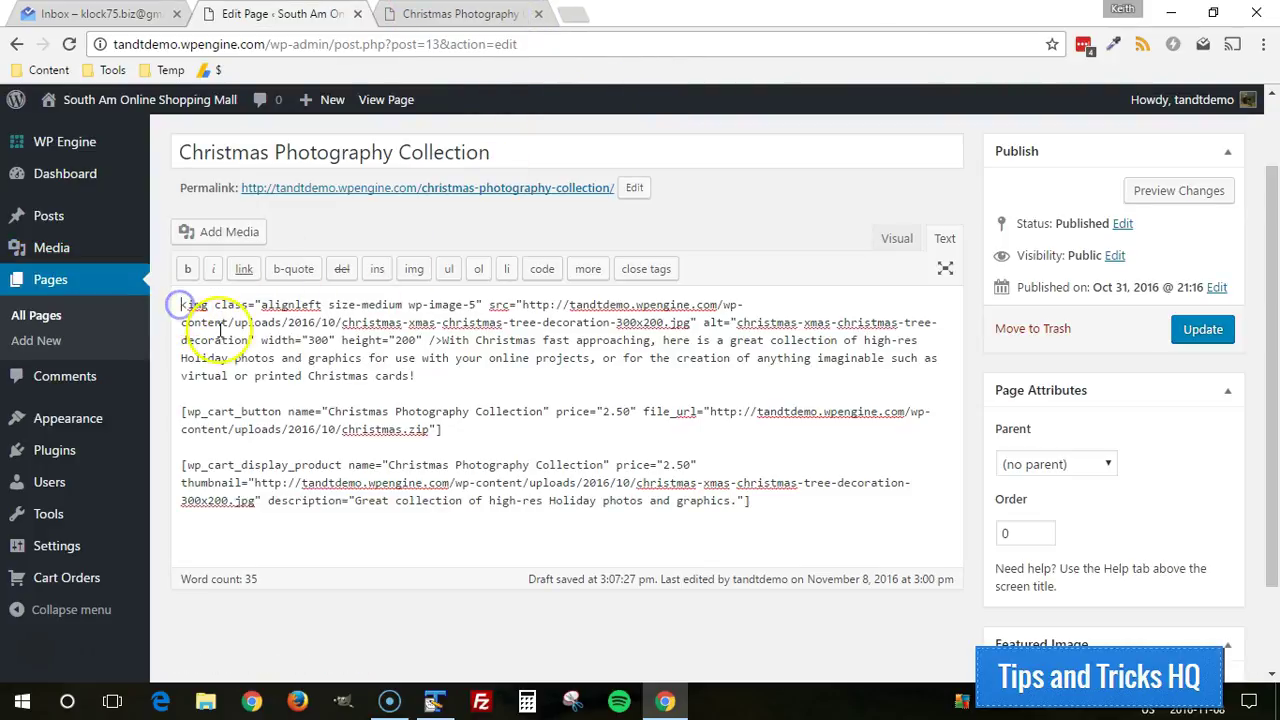
pyautogui.press('Return')
pyautogui.press('Return')
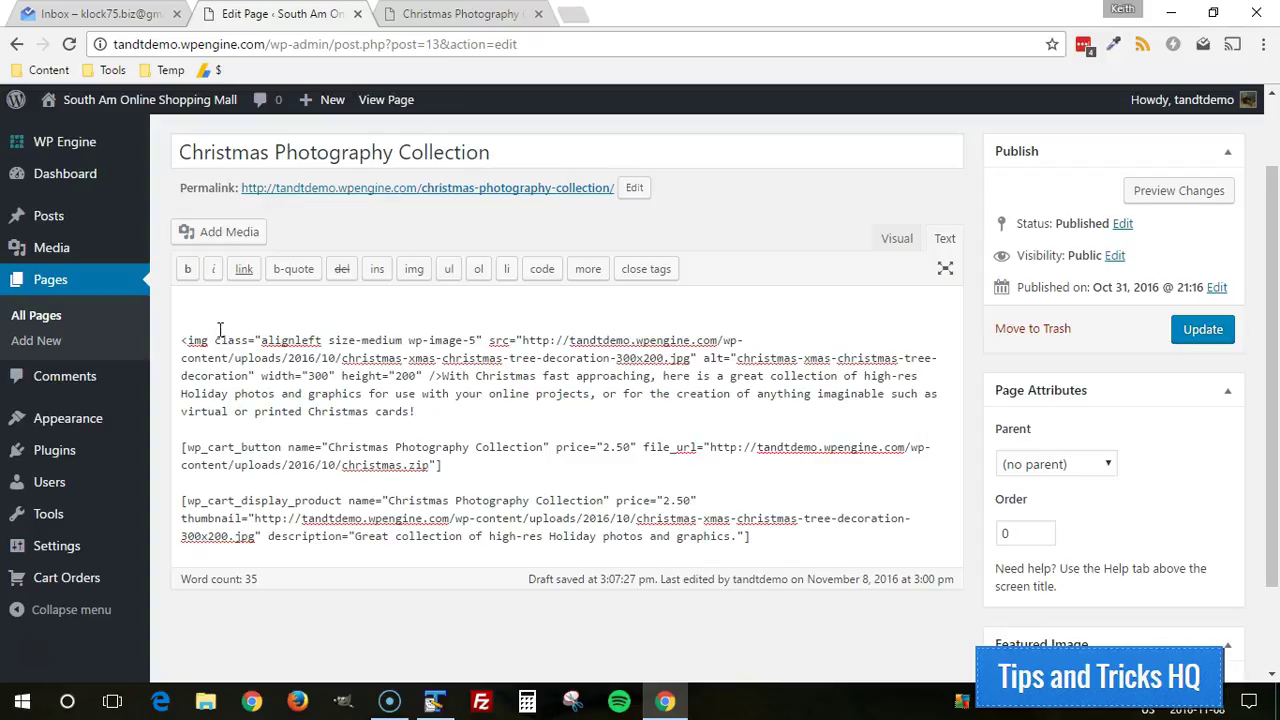
pyautogui.click(183, 306)
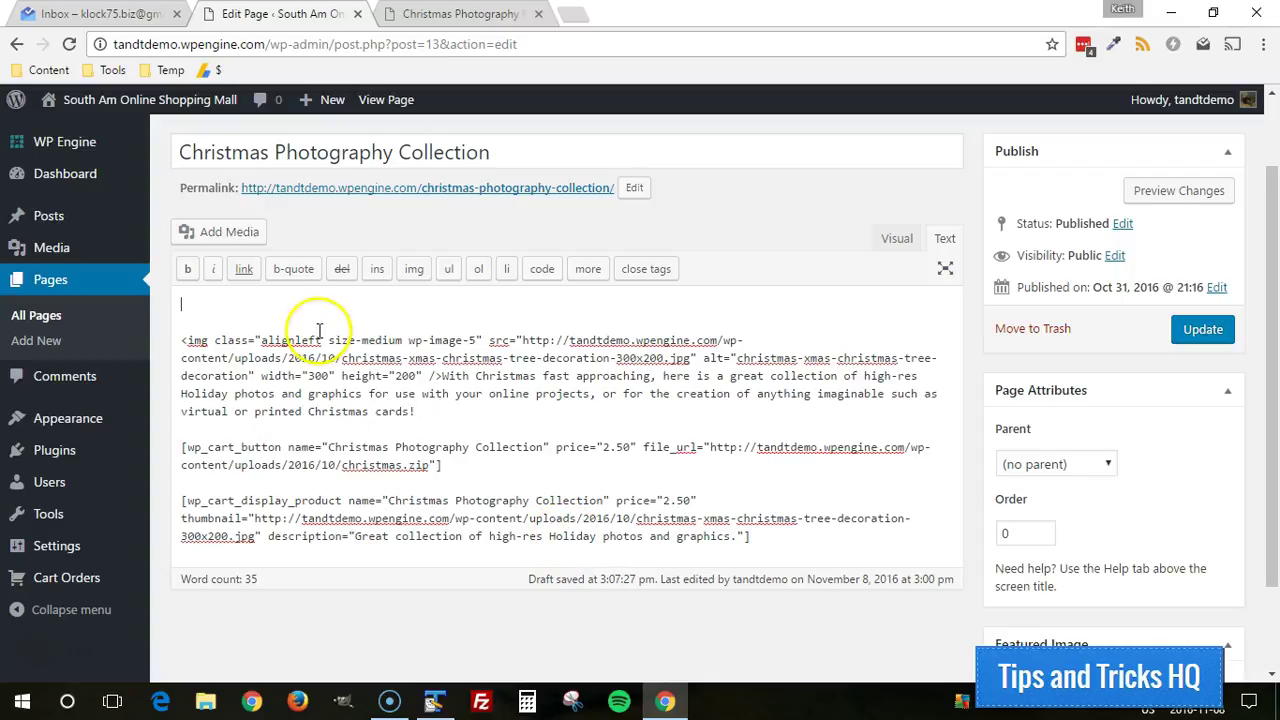
pyautogui.click(229, 238)
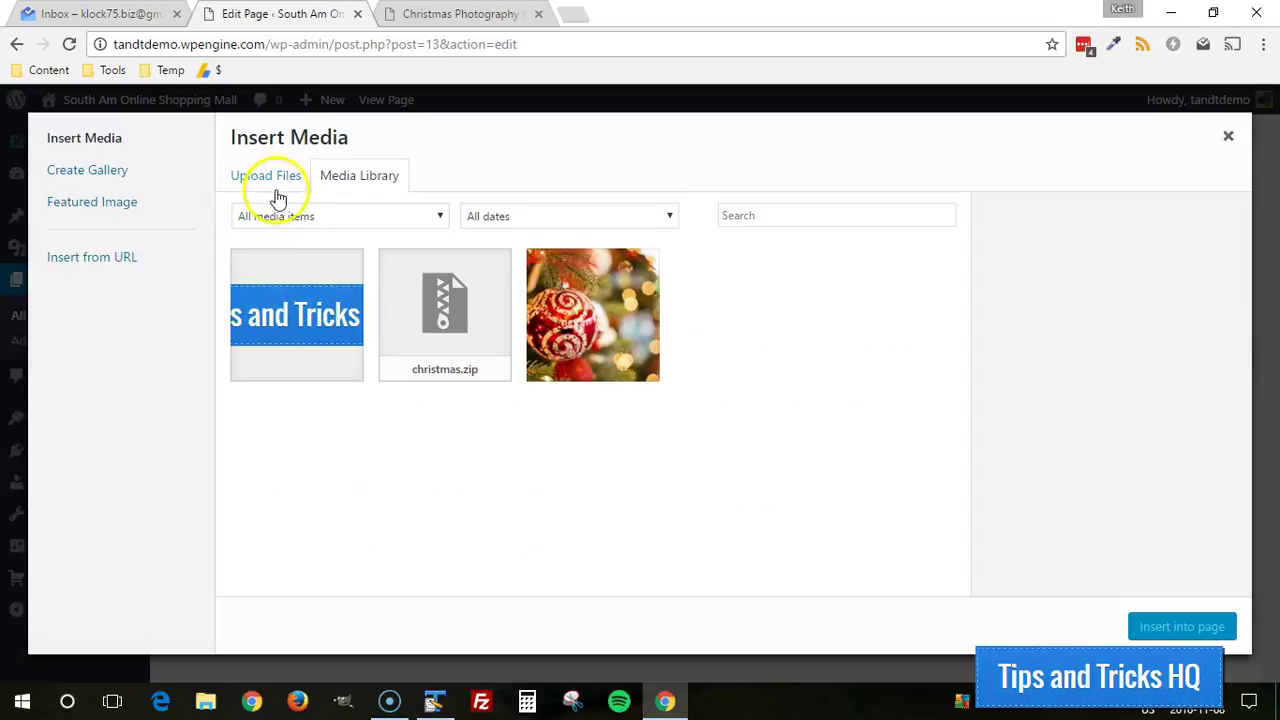
pyautogui.click(585, 300)
pyautogui.scroll(-2, 1053, 393)
pyautogui.scroll(-1, 1053, 393)
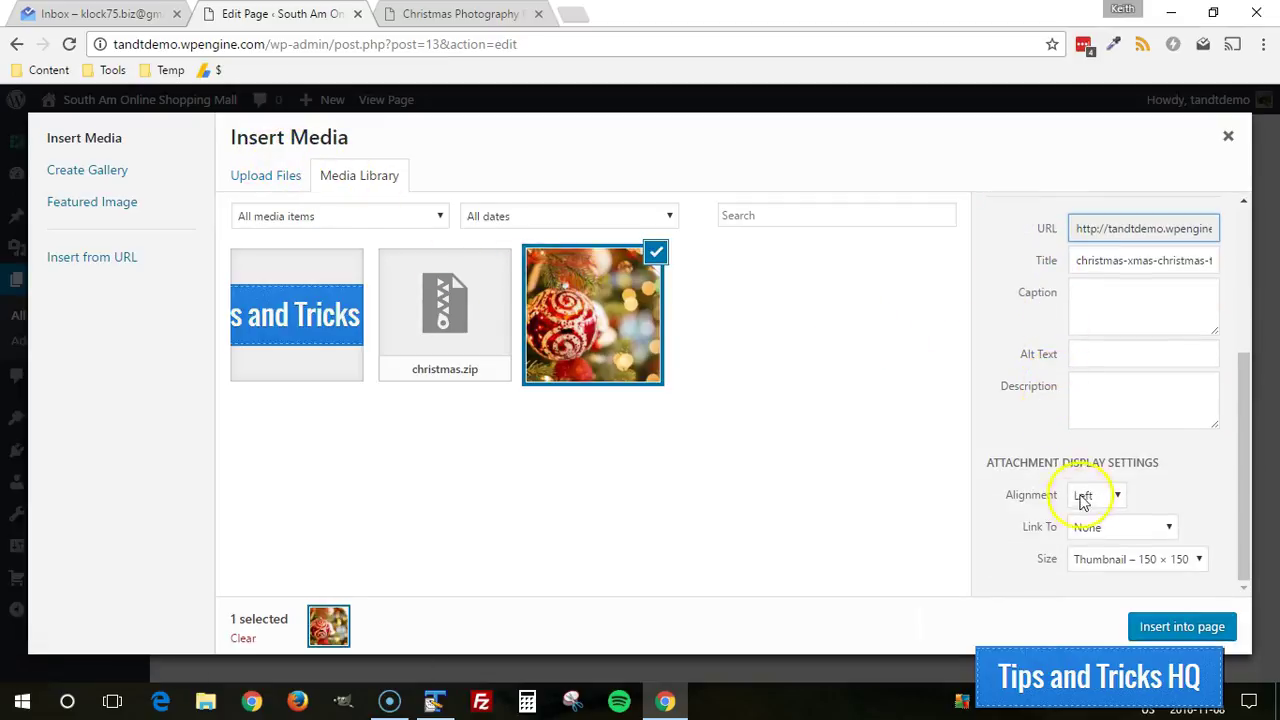
pyautogui.click(1150, 559)
pyautogui.click(1124, 597)
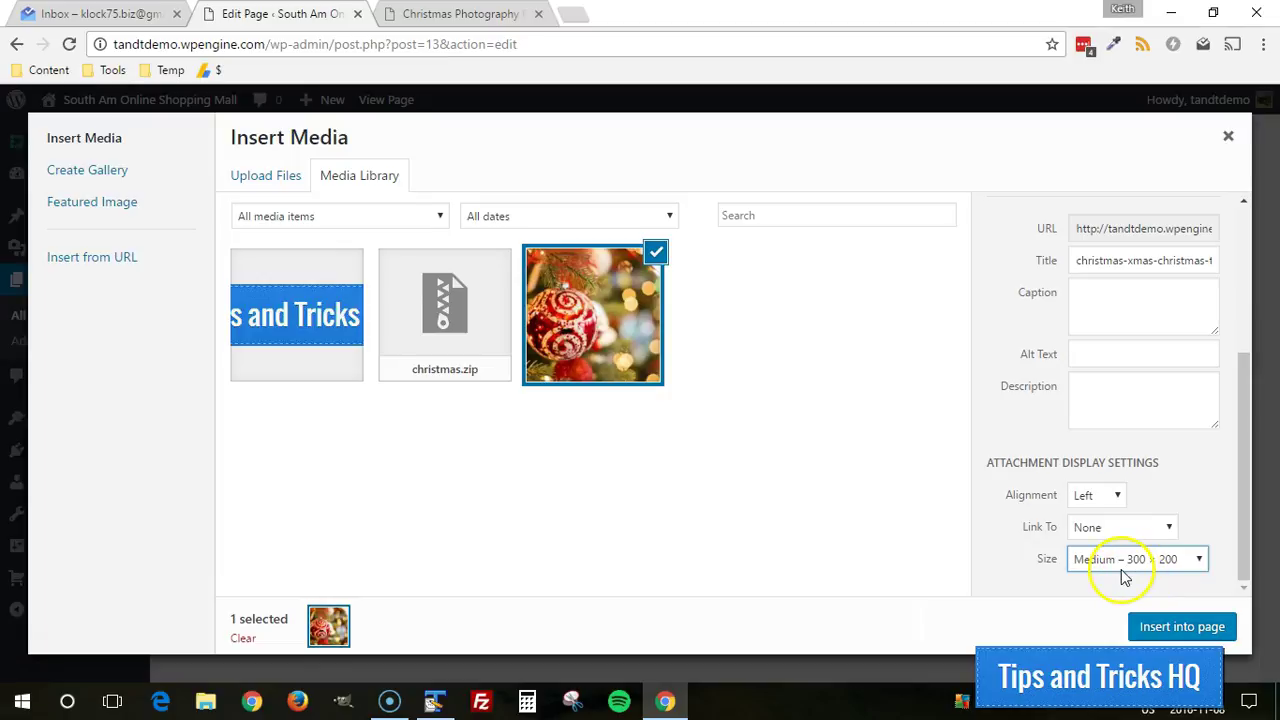
pyautogui.click(1156, 630)
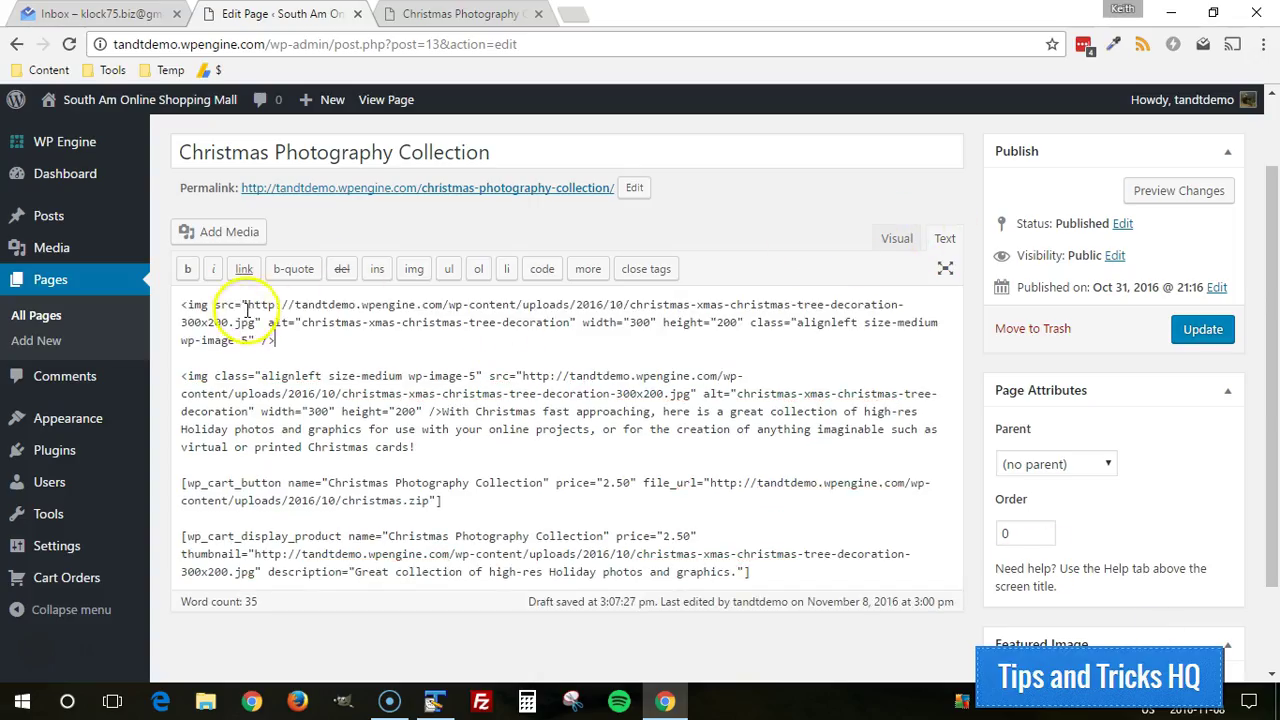
# Step: Take the image URL out of the newly inserted img tag, and delete the remaining tag and blank lines above the original content
pyautogui.moveTo(248, 305); pyautogui.dragTo(257, 322)
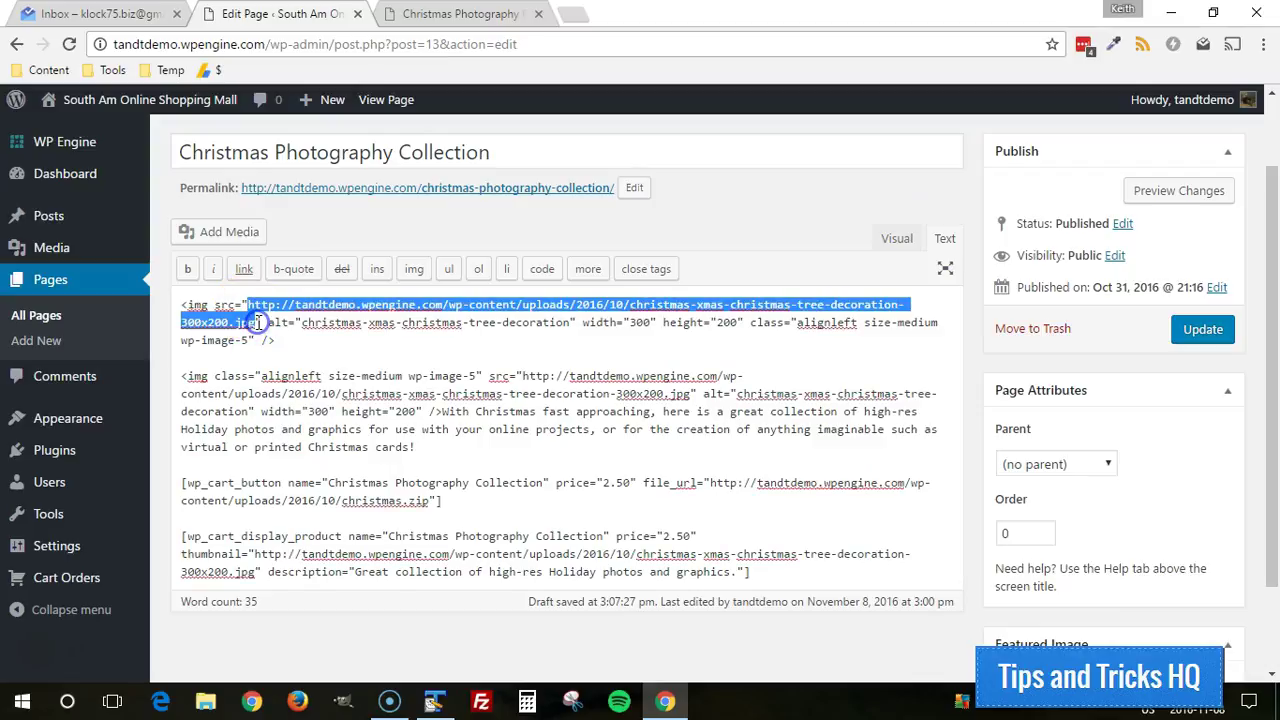
pyautogui.press('BackSpace')
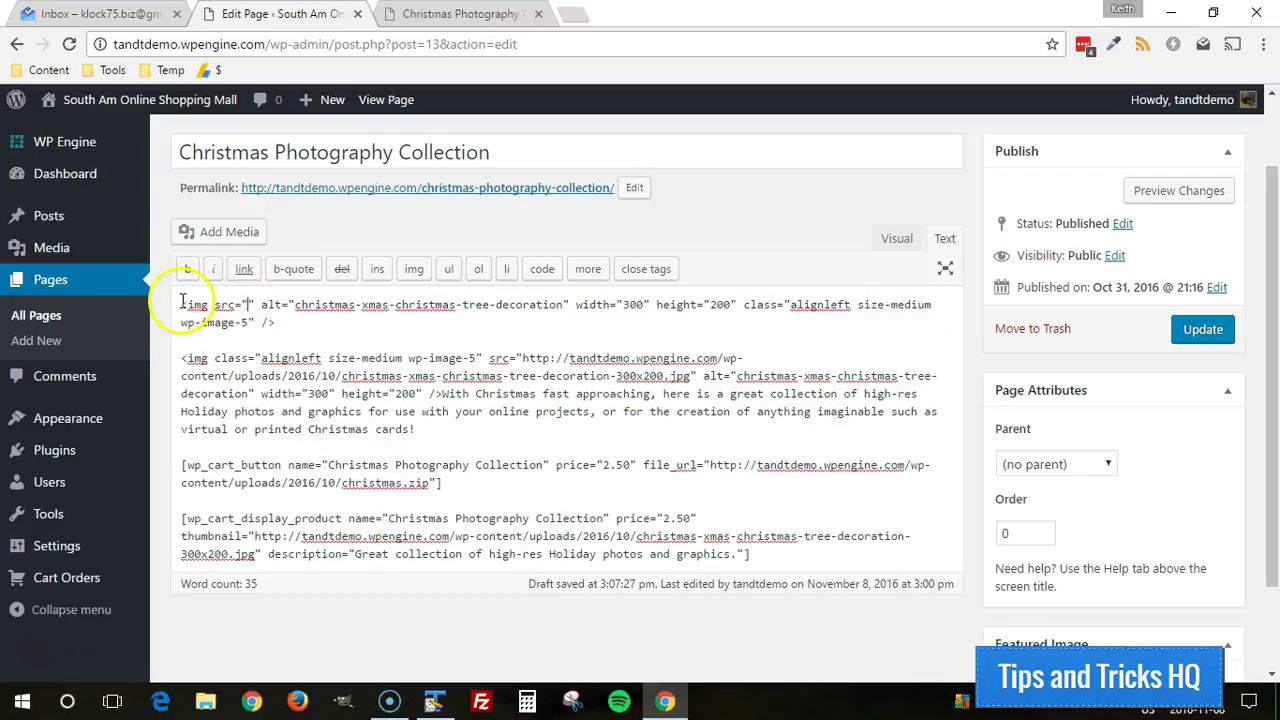
pyautogui.moveTo(180, 304); pyautogui.dragTo(284, 318)
pyautogui.press('Delete')
pyautogui.press('Delete')
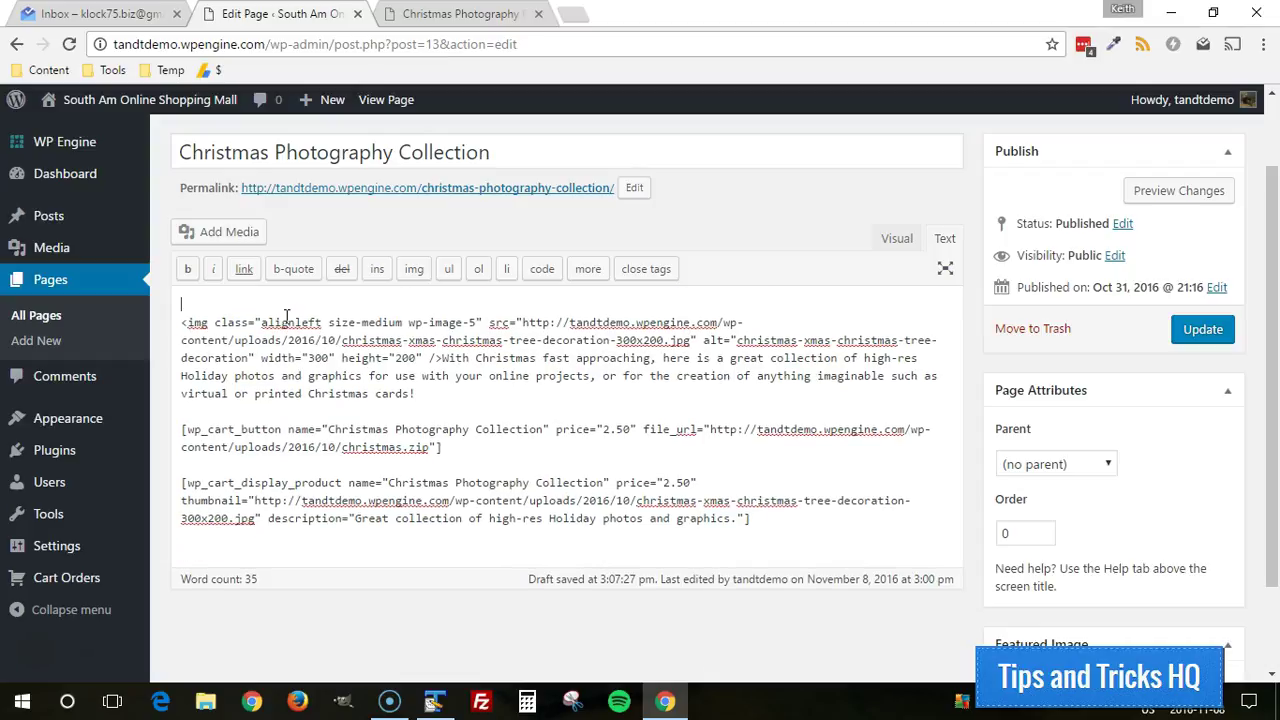
pyautogui.press('Delete')
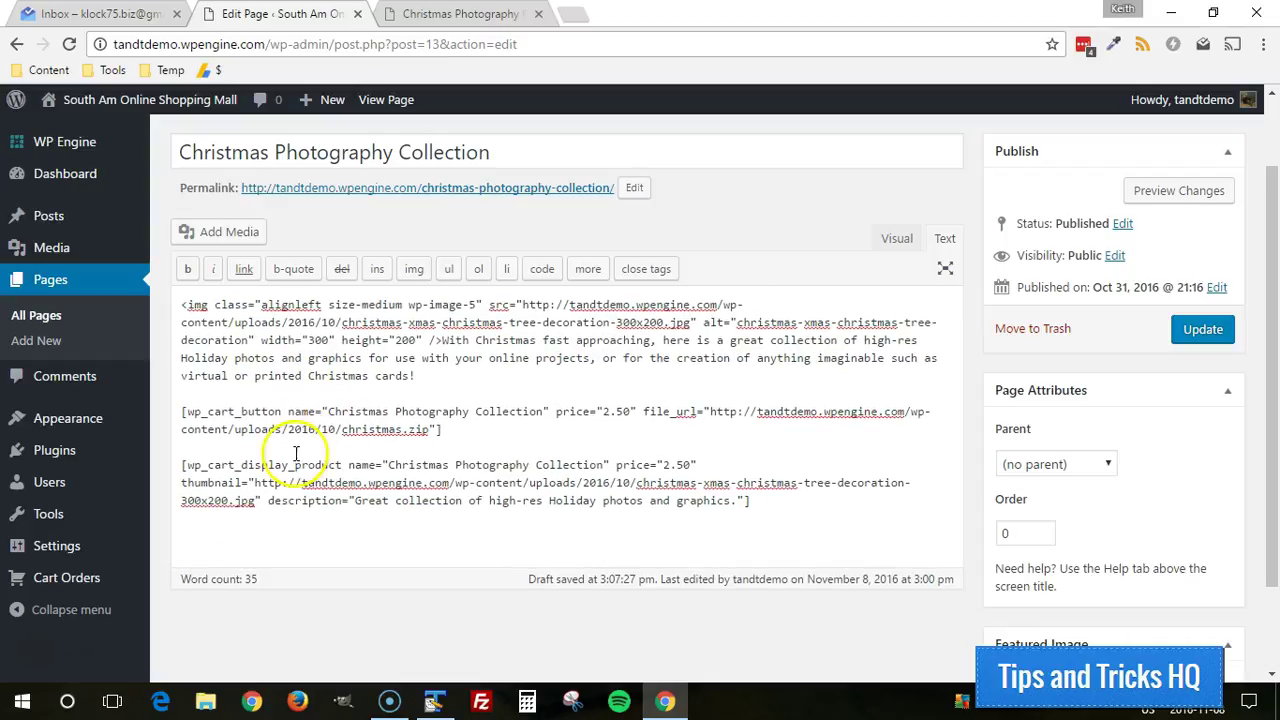
# Step: Review the thumbnail URL and the full wp_cart_display_product shortcode, and save the changes to the published page
pyautogui.moveTo(256, 484); pyautogui.dragTo(259, 500)
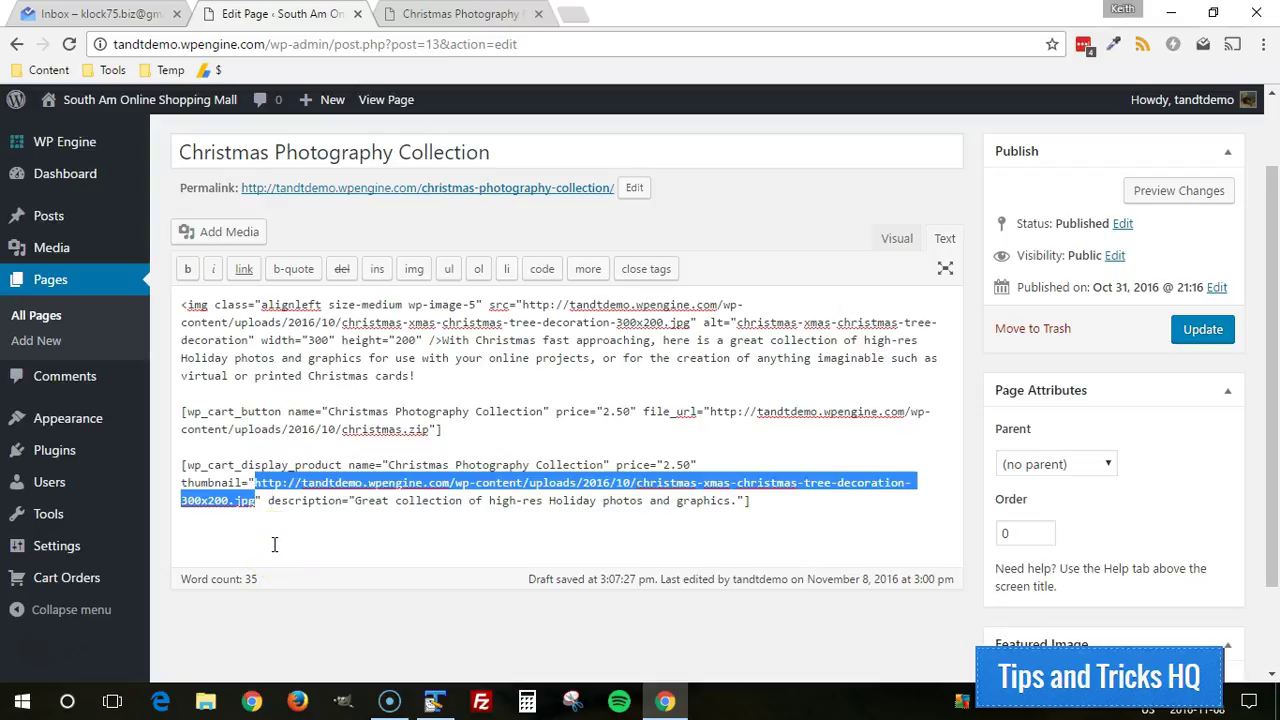
pyautogui.click(274, 544)
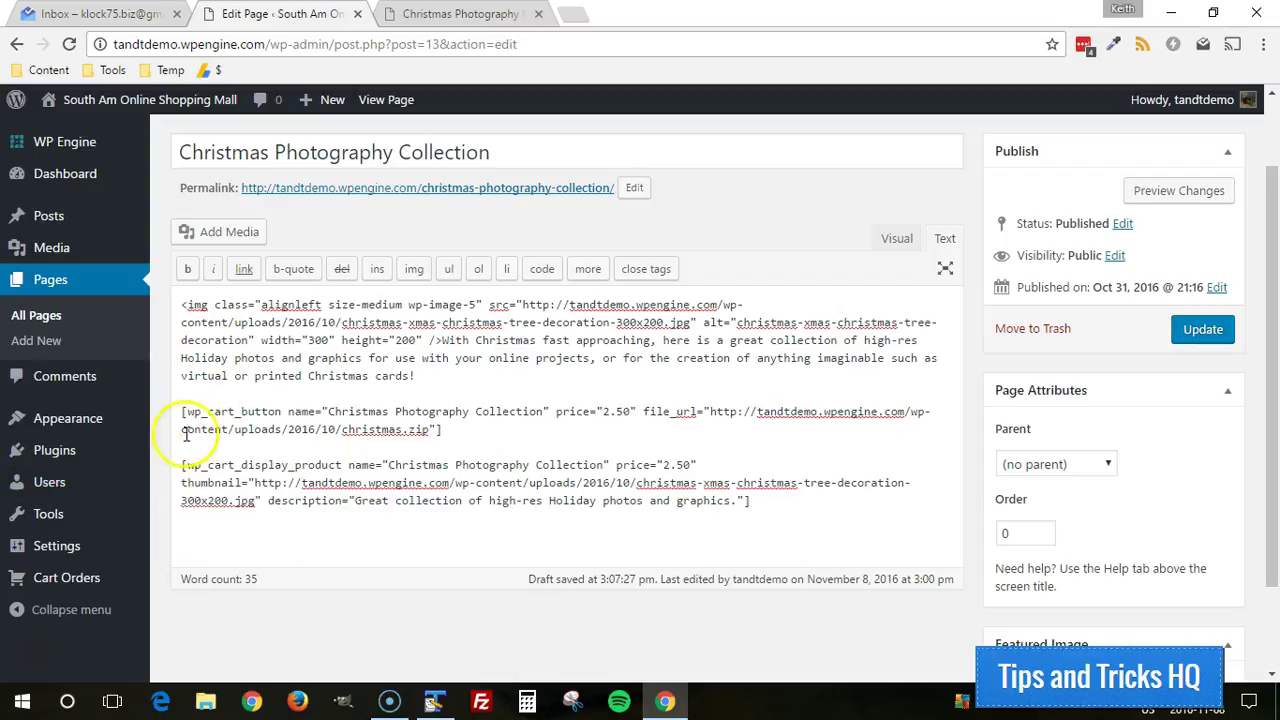
pyautogui.moveTo(181, 465); pyautogui.dragTo(751, 501)
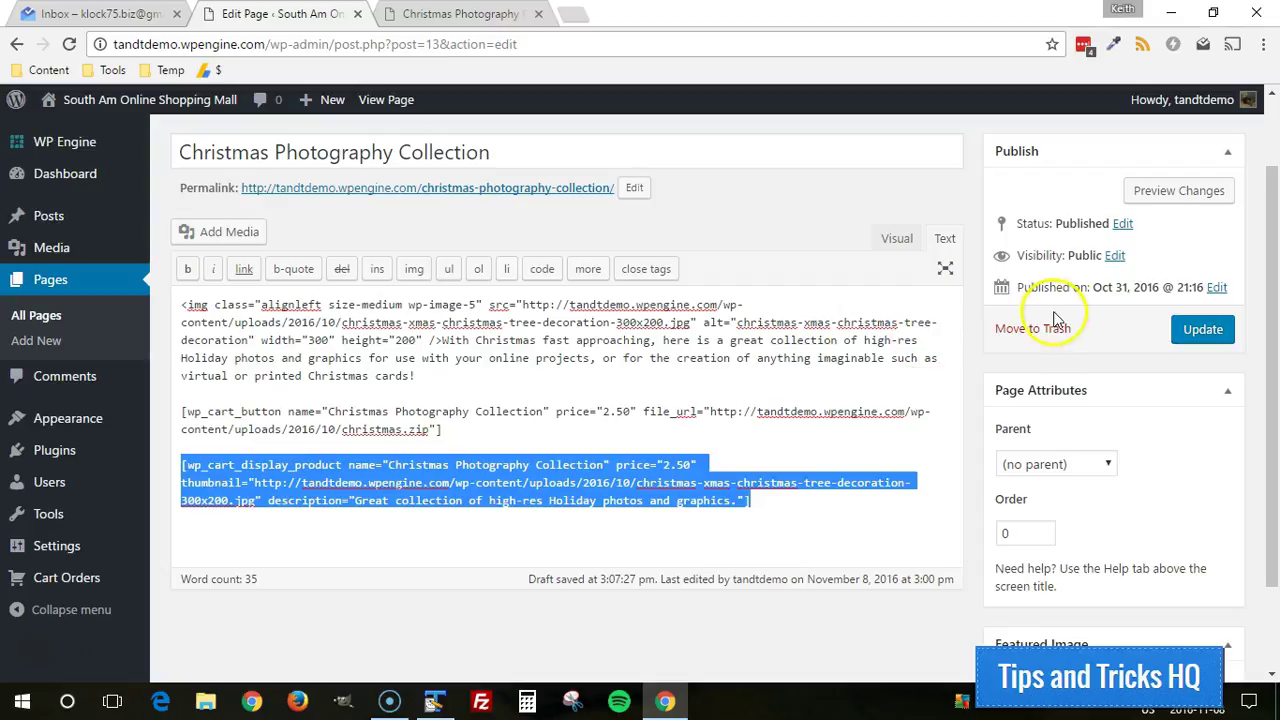
pyautogui.click(1201, 331)
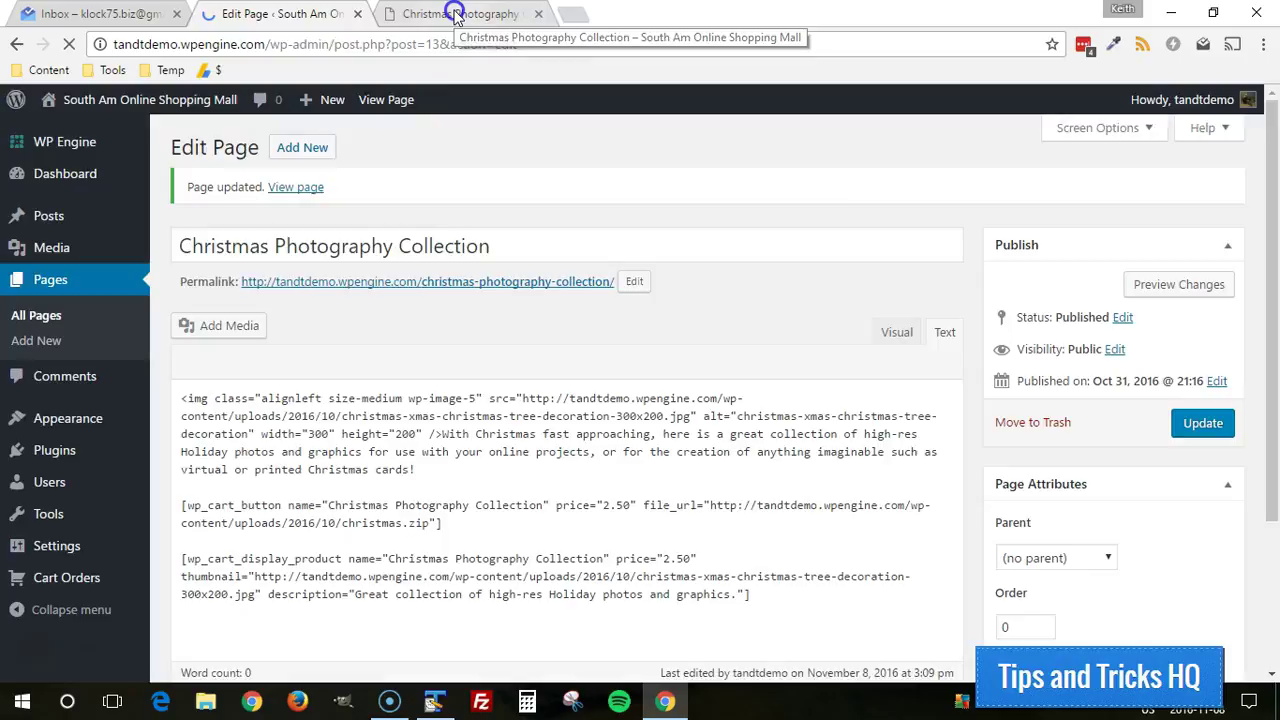
# Step: Reload the live Christmas Photography Collection page and compare the product display box with the standalone add-to-cart button
pyautogui.click(455, 15)
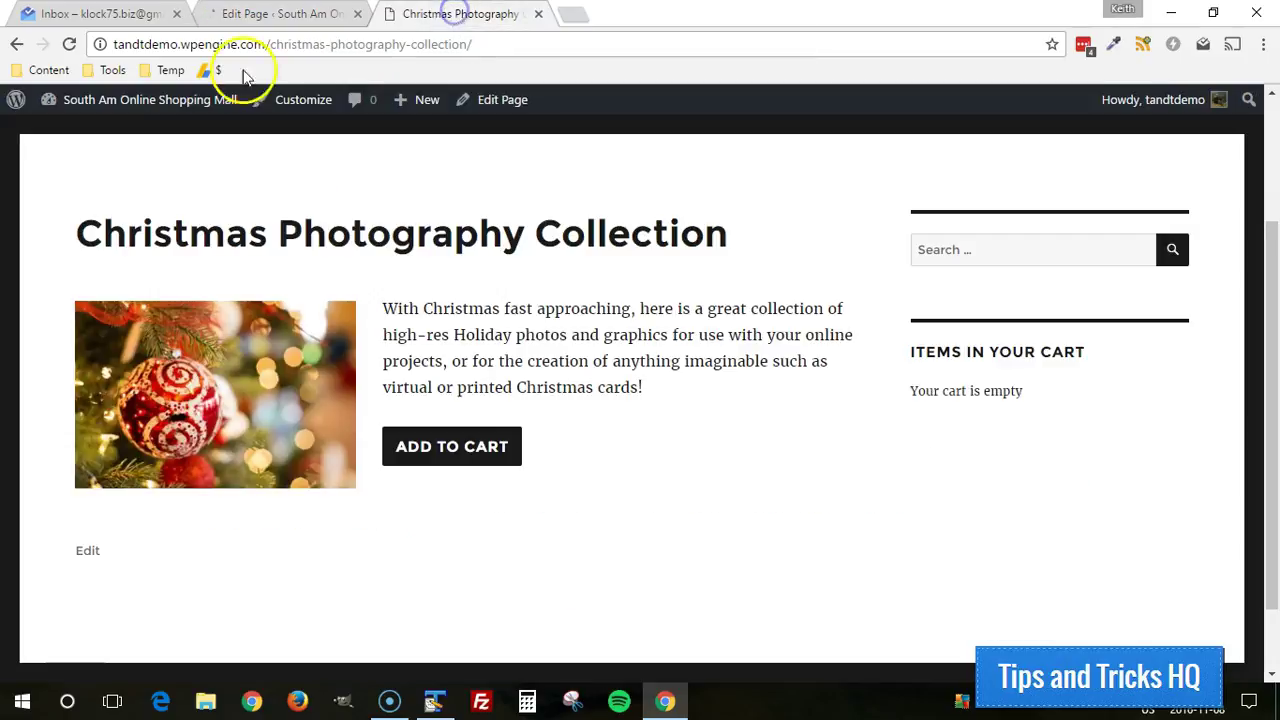
pyautogui.click(69, 45)
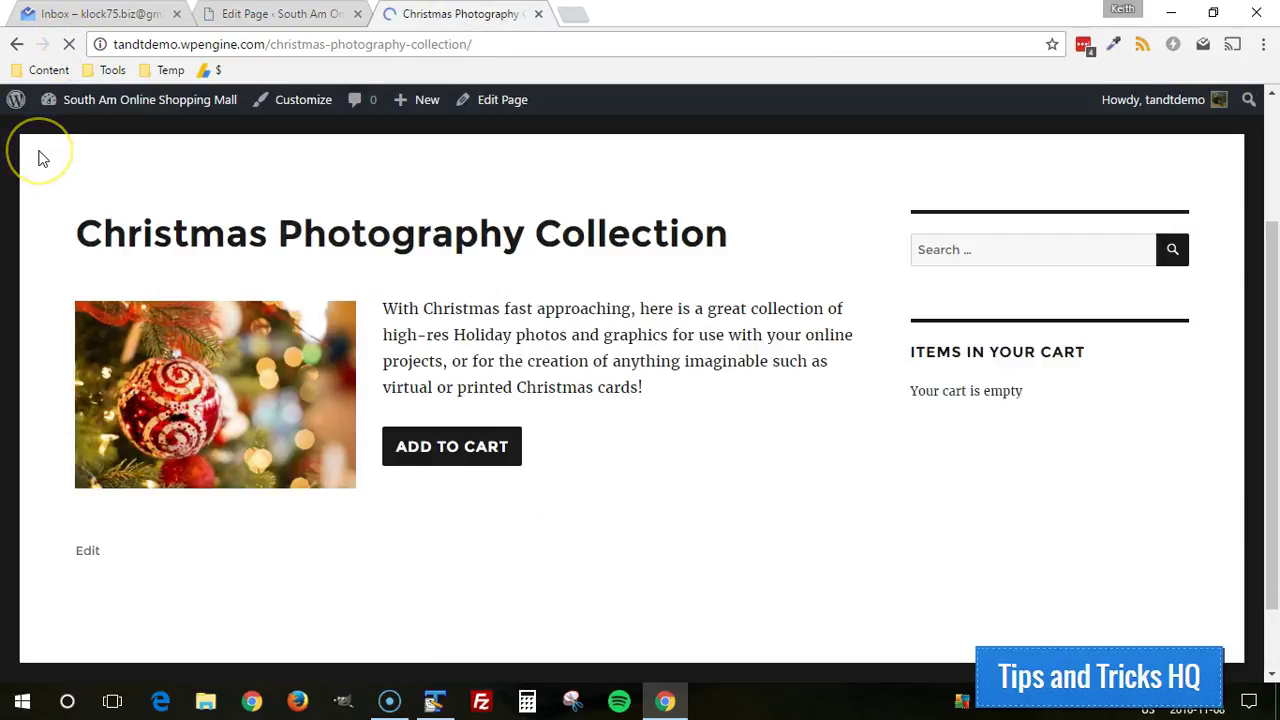
pyautogui.scroll(-3, 74, 251)
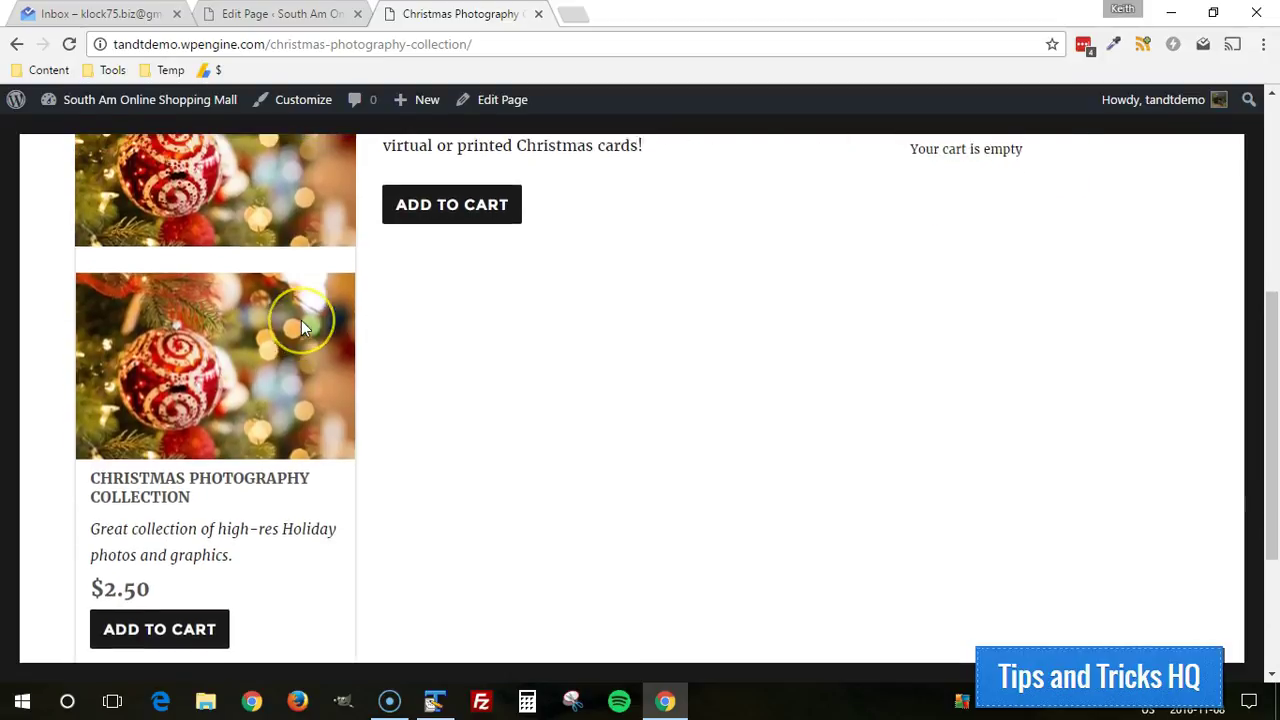
pyautogui.scroll(1, 301, 322)
pyautogui.scroll(1, 301, 320)
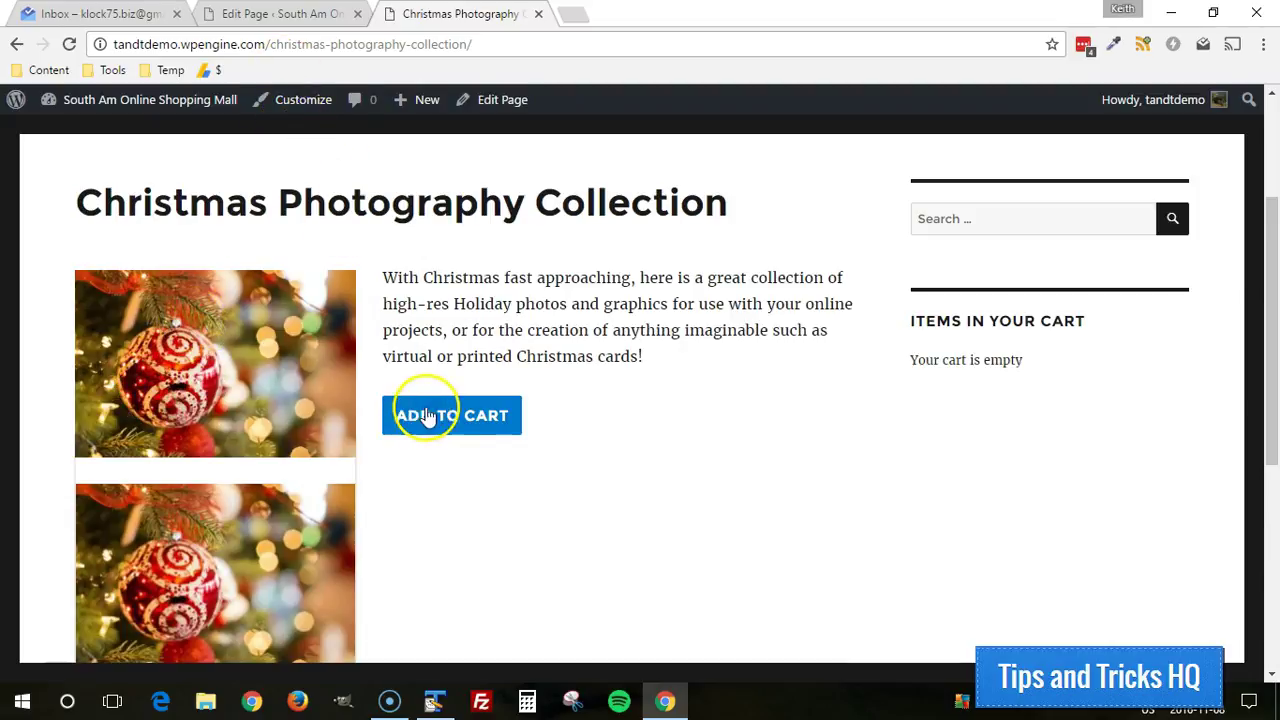
pyautogui.scroll(-3, 480, 357)
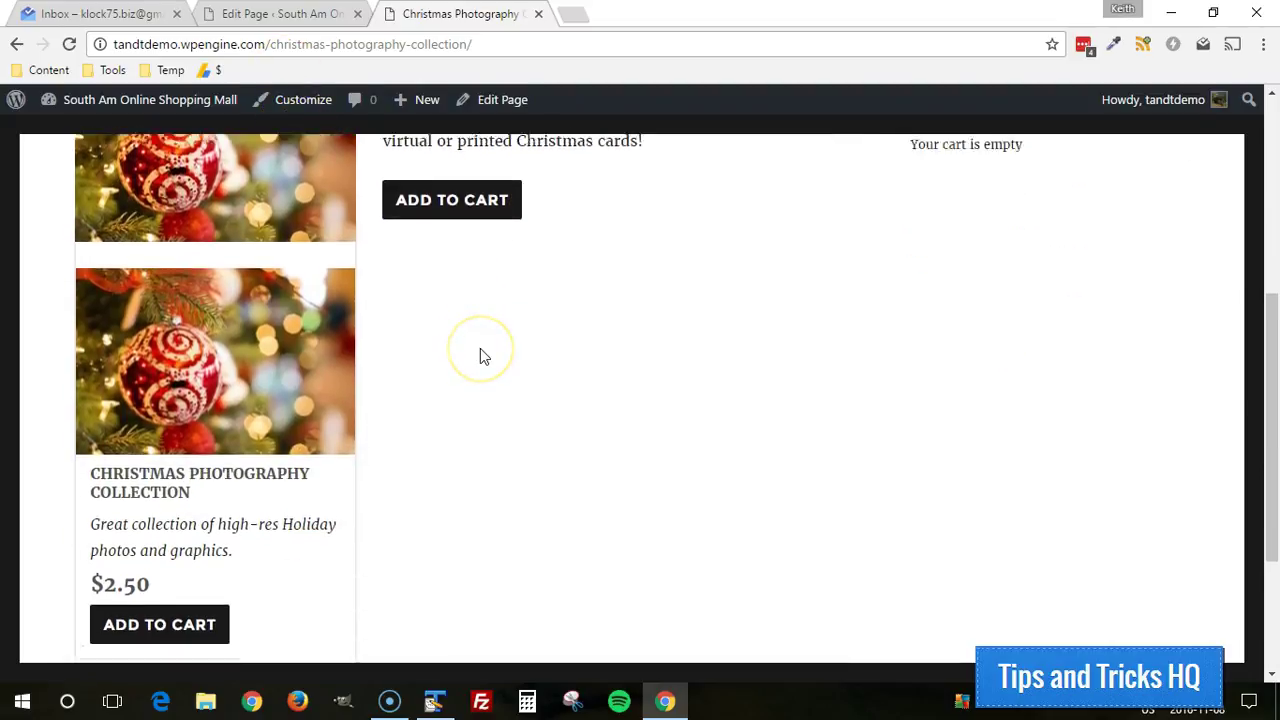
# Step: Examine the product display box's image, title, description, price and add-to-cart button on the live page
pyautogui.scroll(-1, 480, 357)
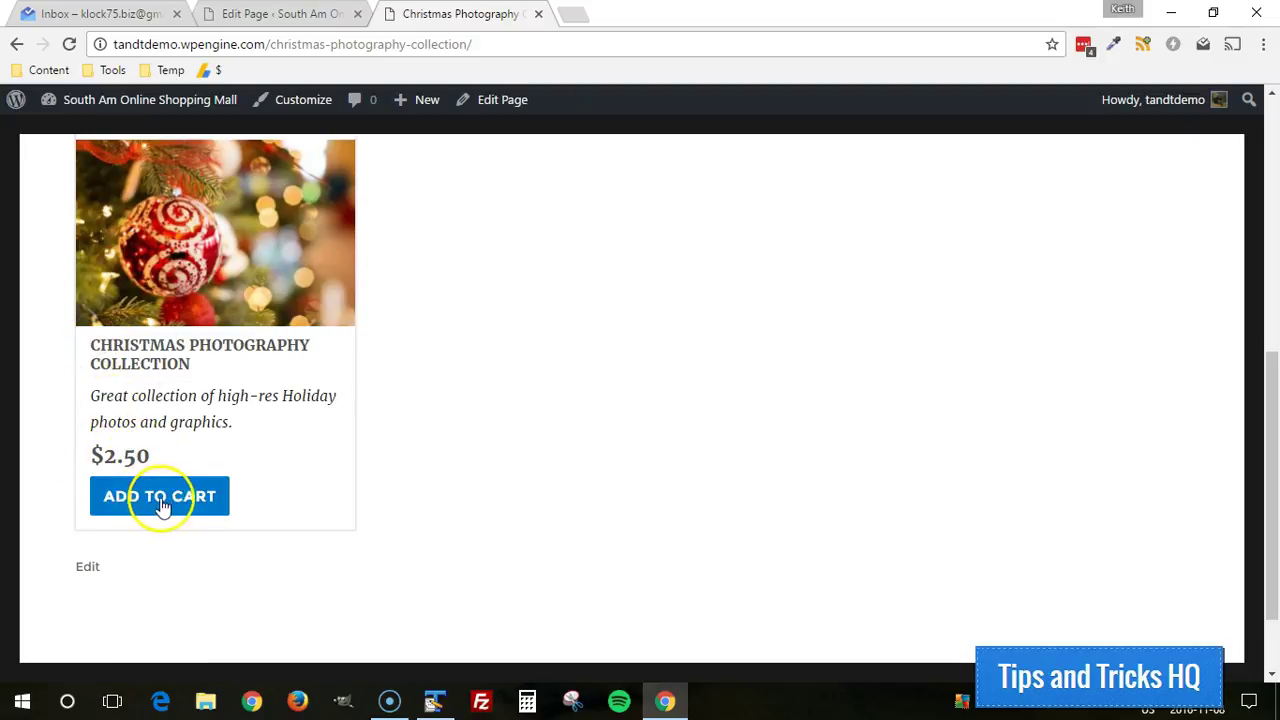
pyautogui.scroll(1, 474, 489)
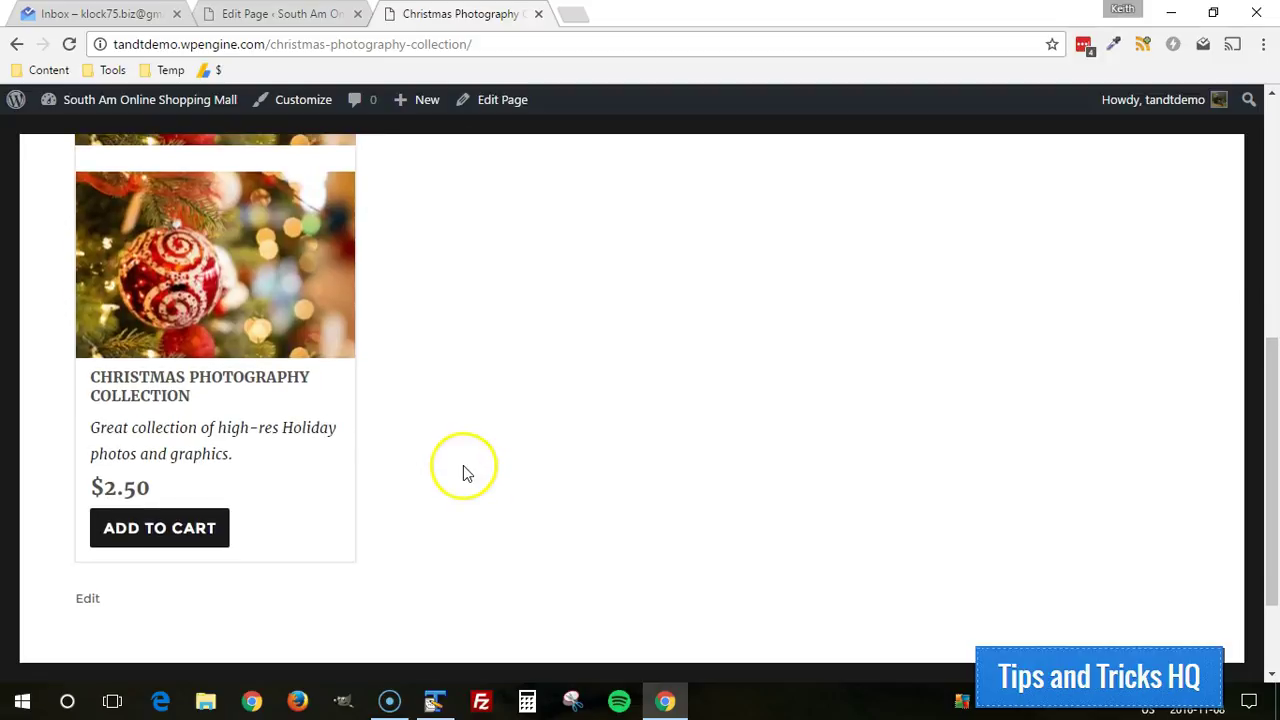
pyautogui.scroll(1, 463, 468)
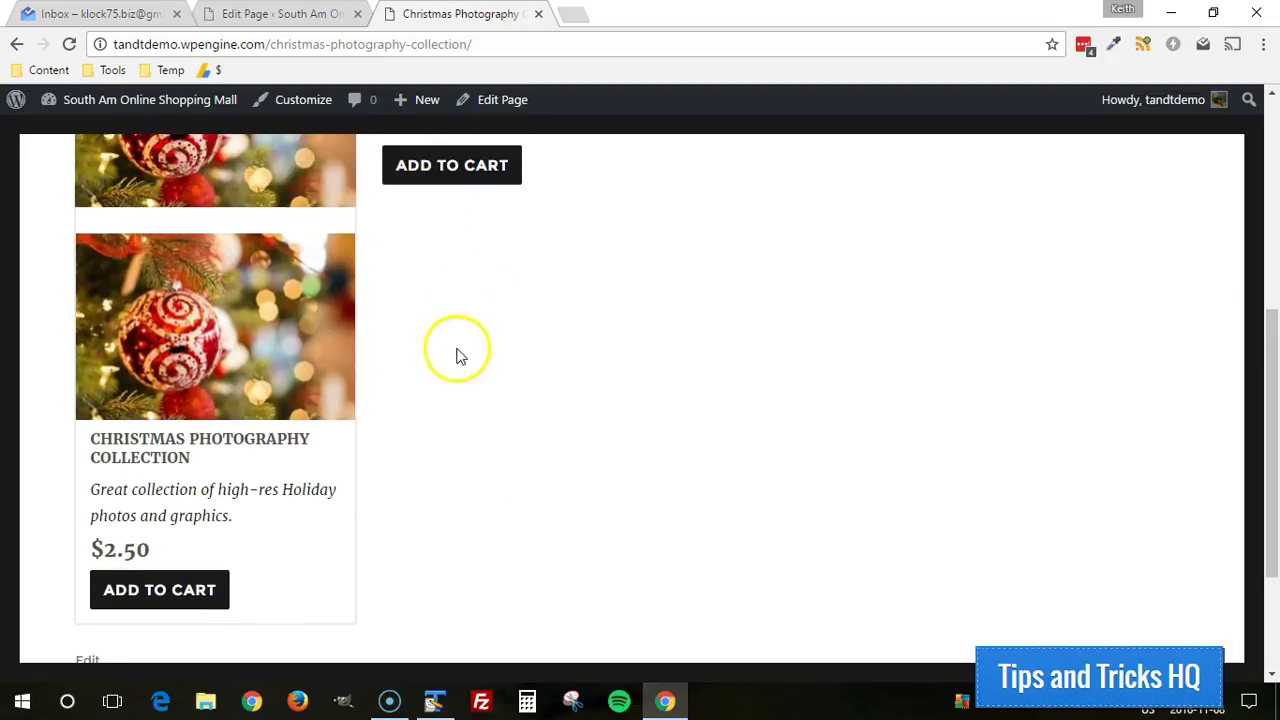
pyautogui.scroll(-1, 214, 420)
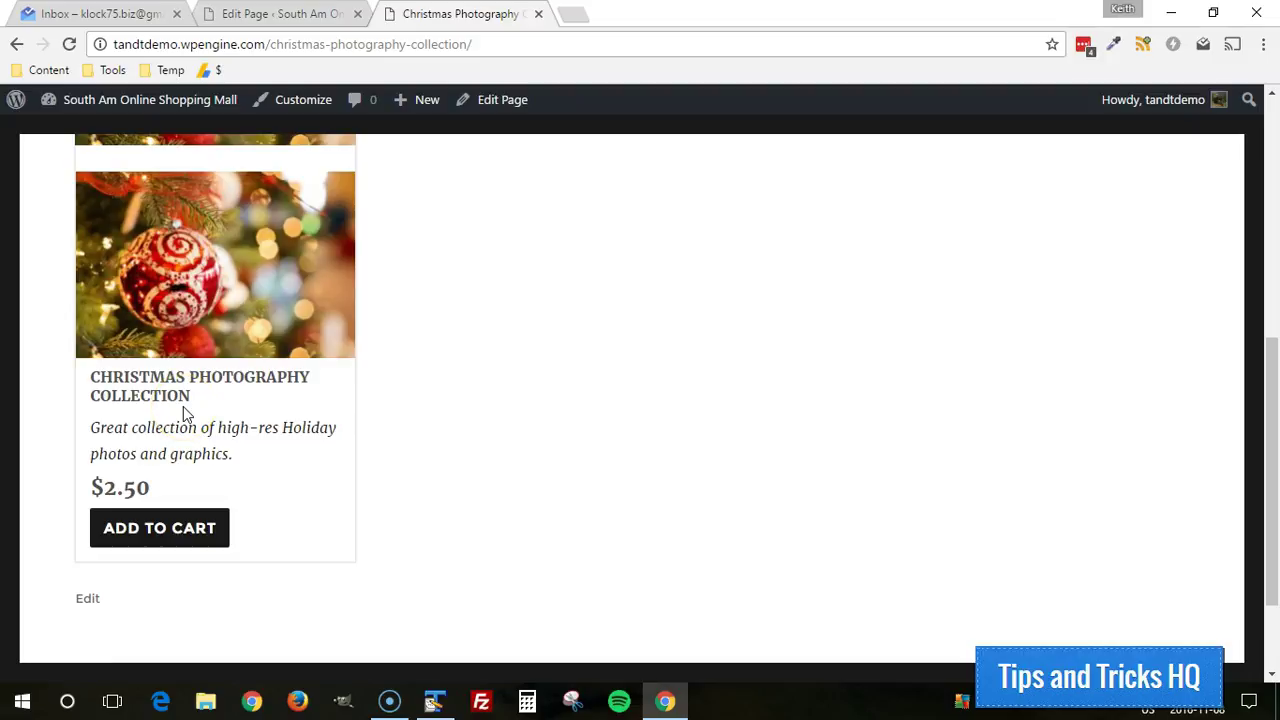
# Step: Copy var1="Size|Small|Medium|Large" from shoppingcartplugin.txt in TextPad into the end of the wp_cart_display_product shortcode in the page editor
pyautogui.hotkey('ctrl', 'shift', 'Tab')
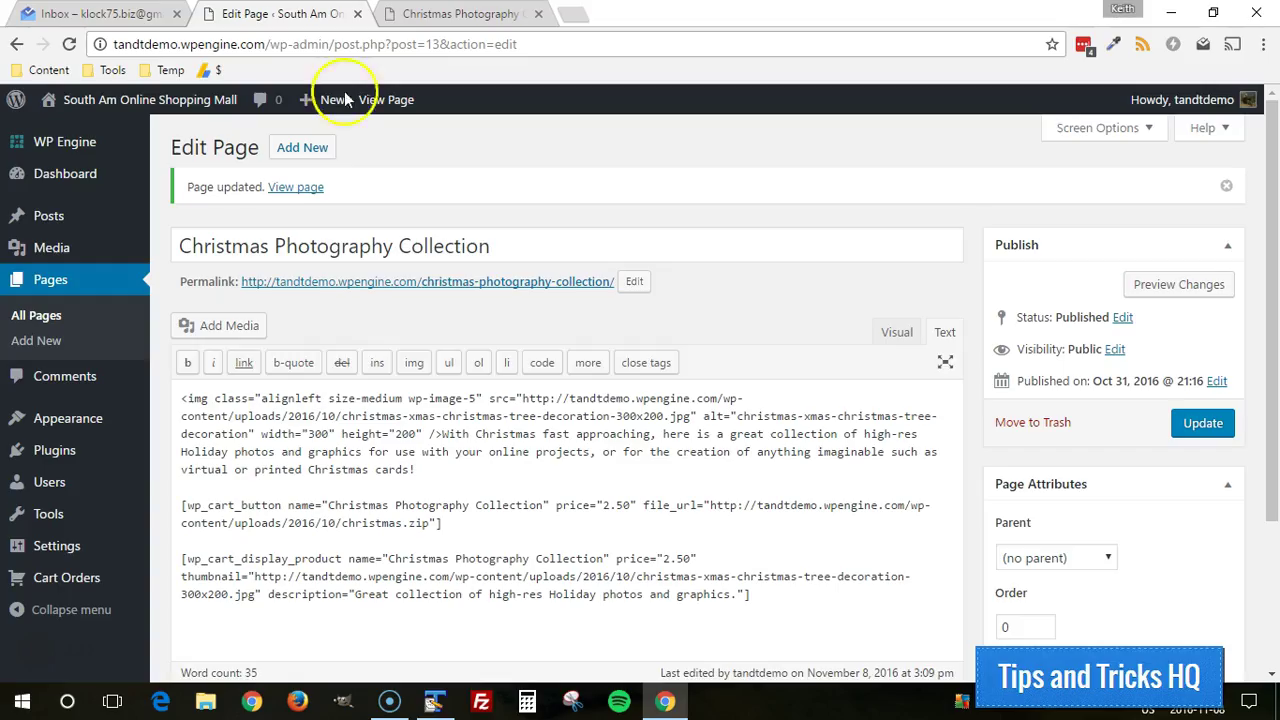
pyautogui.scroll(-1, 428, 512)
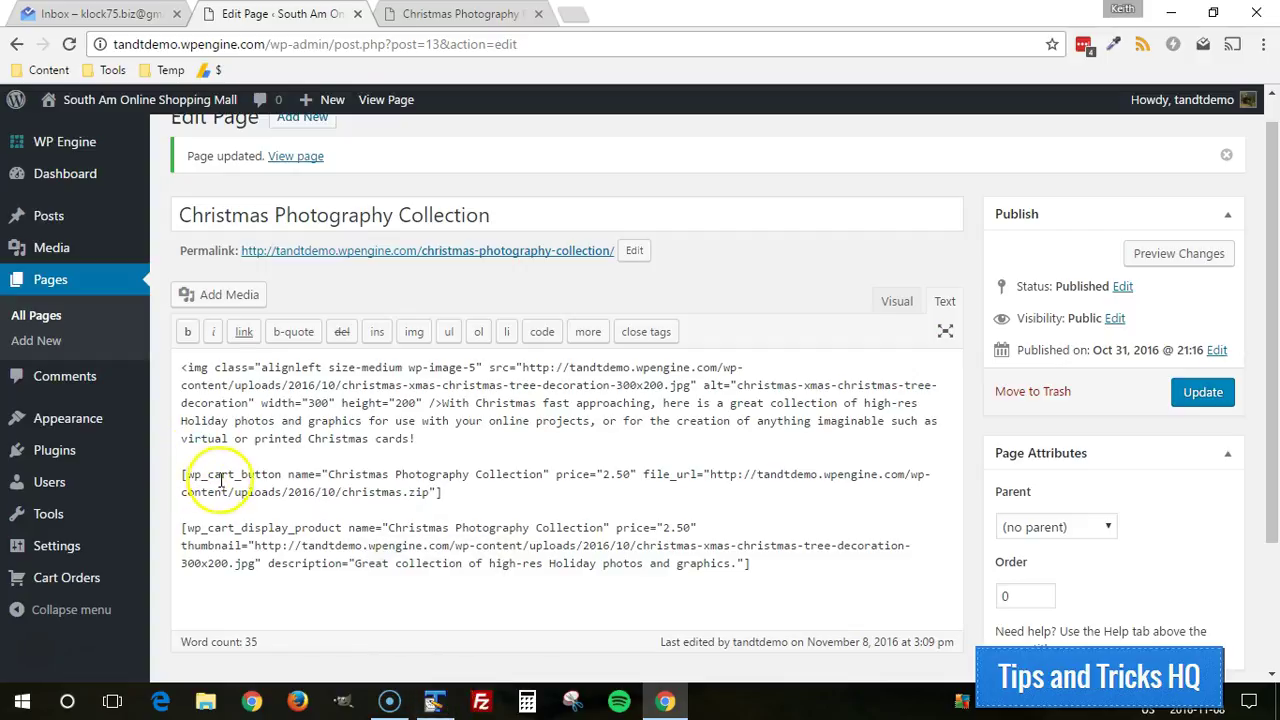
pyautogui.click(433, 701)
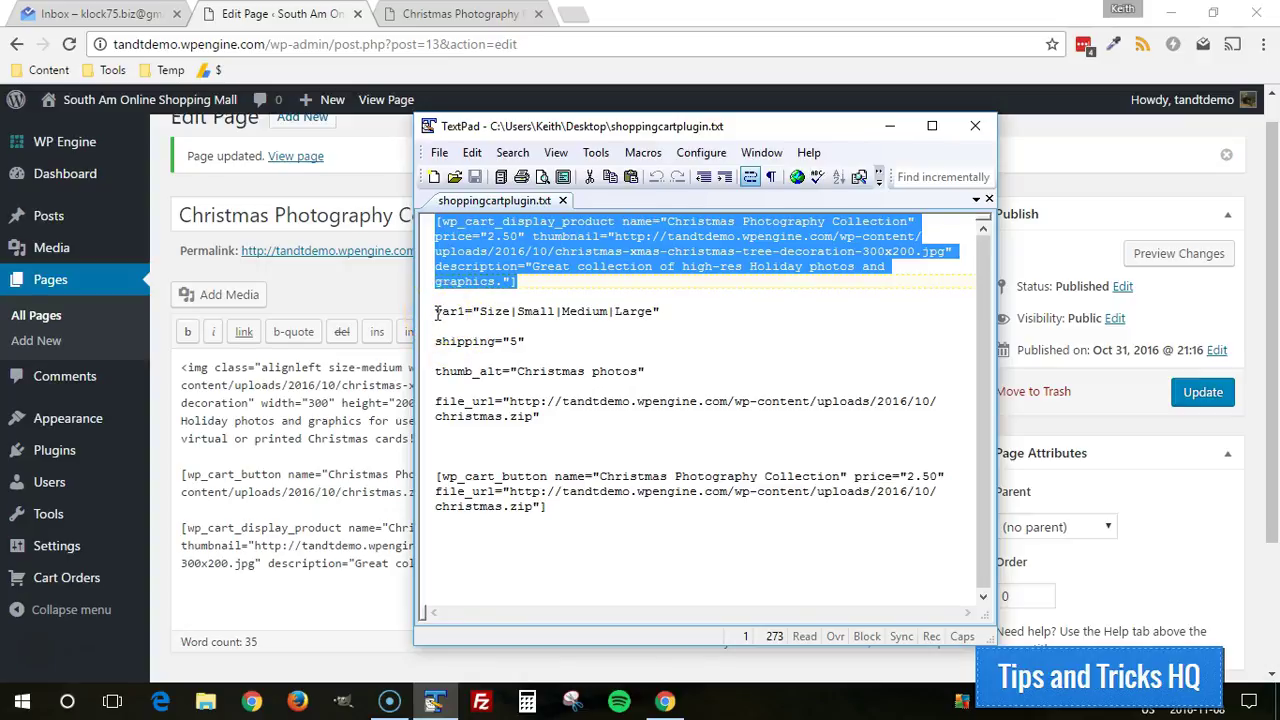
pyautogui.moveTo(437, 313); pyautogui.dragTo(660, 311)
pyautogui.hotkey('ctrl', 'c')
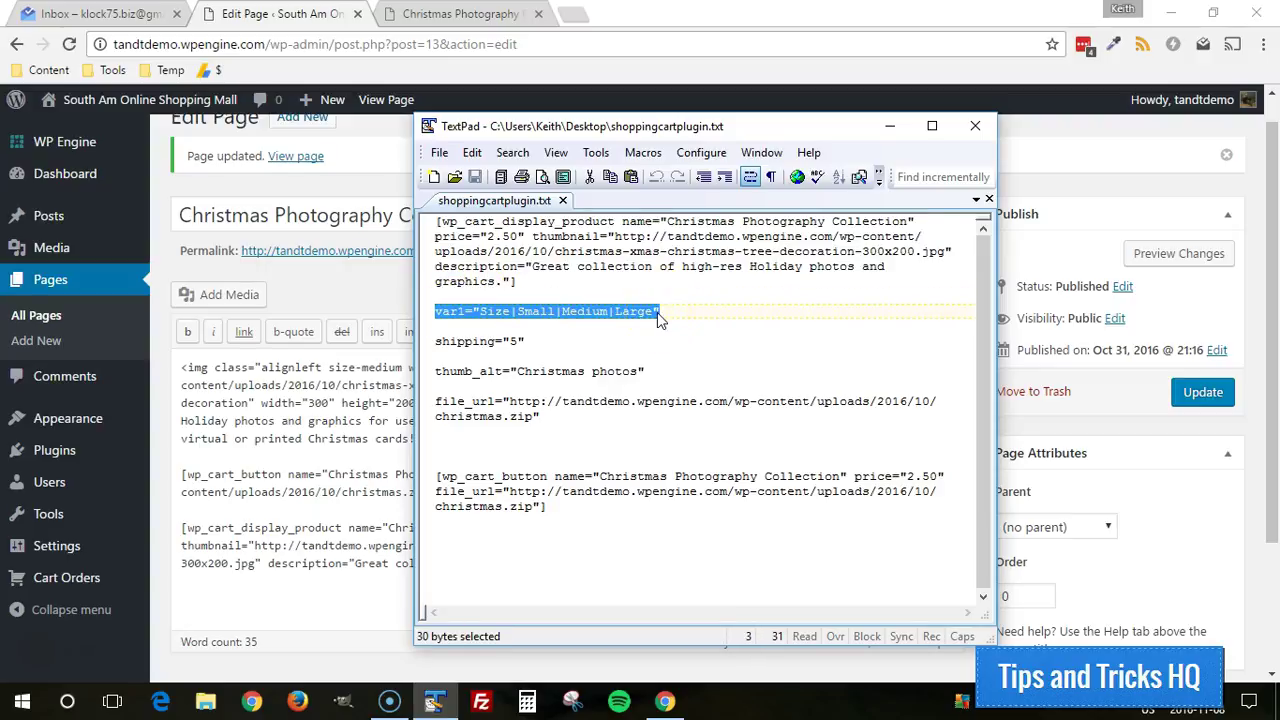
pyautogui.click(342, 518)
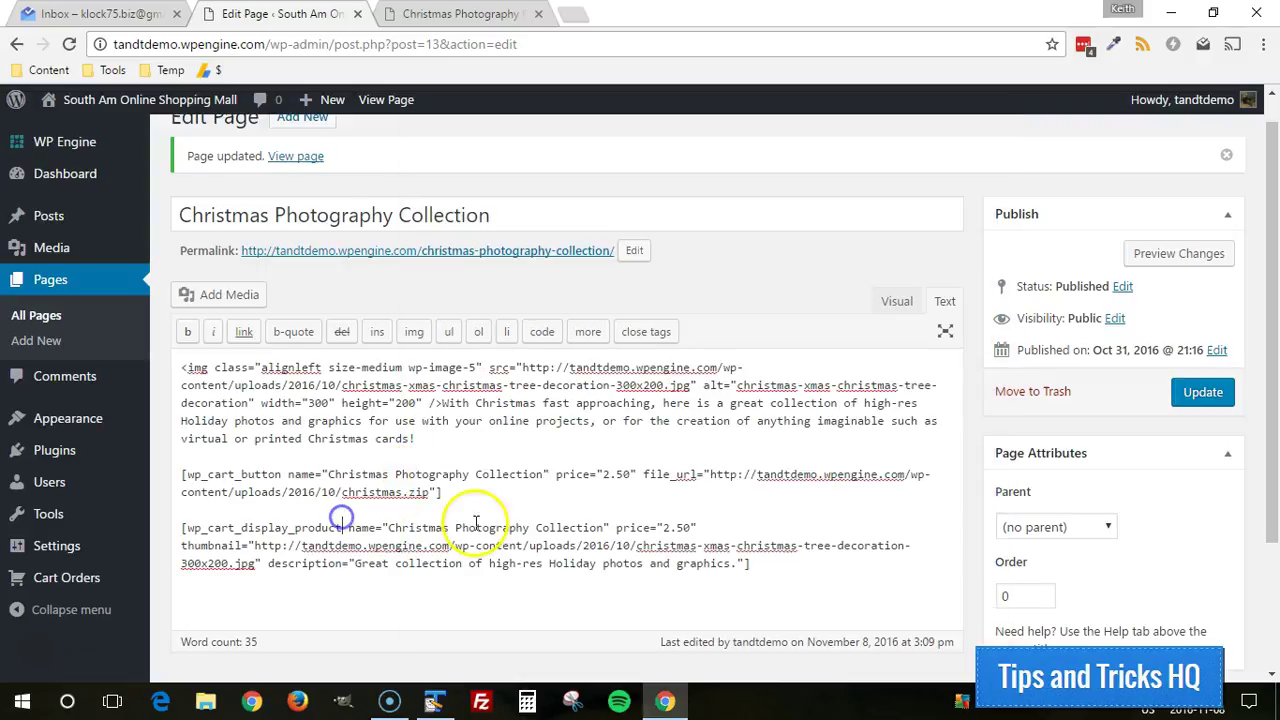
pyautogui.click(748, 563)
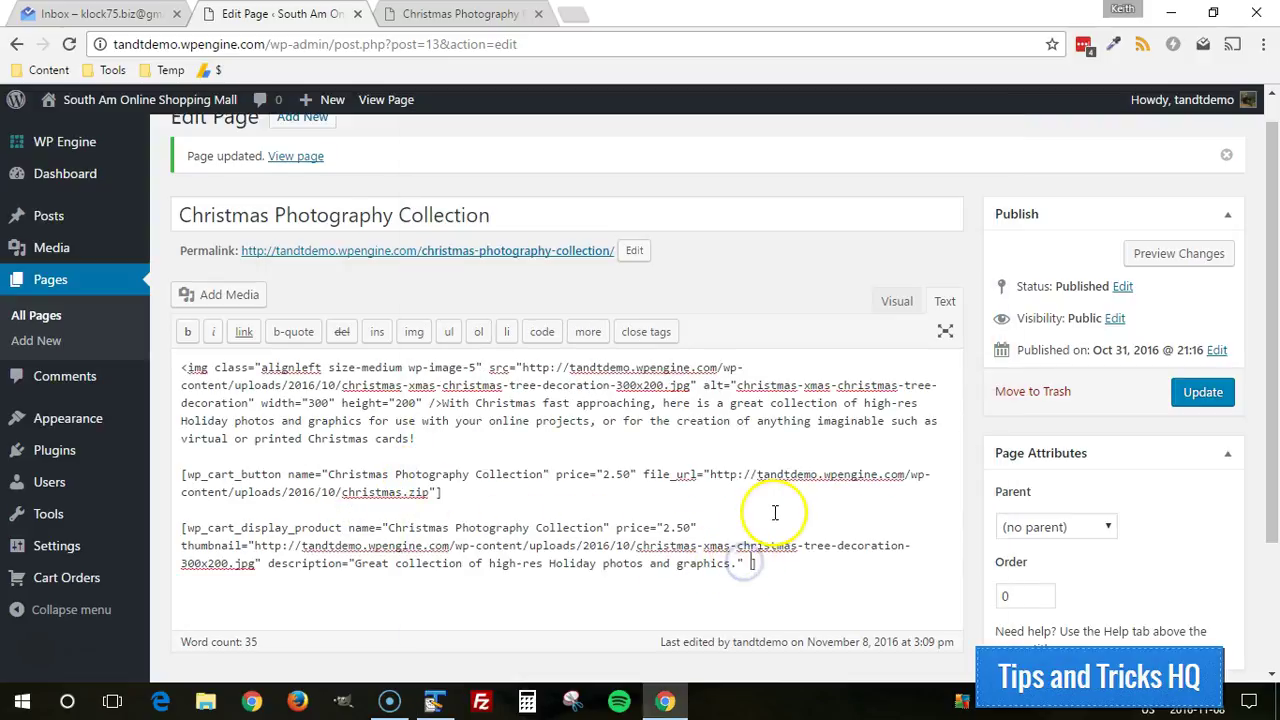
pyautogui.hotkey('ctrl', 'v')
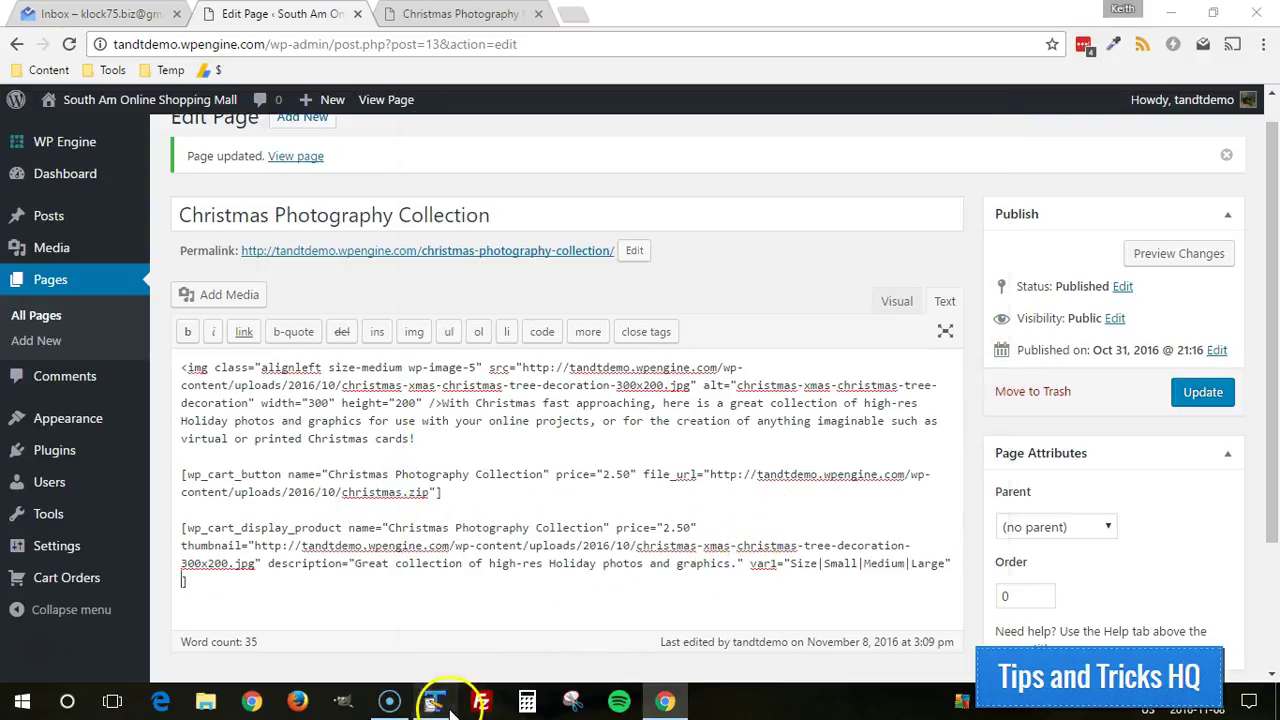
# Step: Copy shipping="5" from the TextPad notes into the wp_cart_display_product shortcode after the var1 attribute, tidying the spacing between them
pyautogui.click(436, 702)
pyautogui.moveTo(430, 329); pyautogui.dragTo(524, 334)
pyautogui.hotkey('ctrl', 'c')
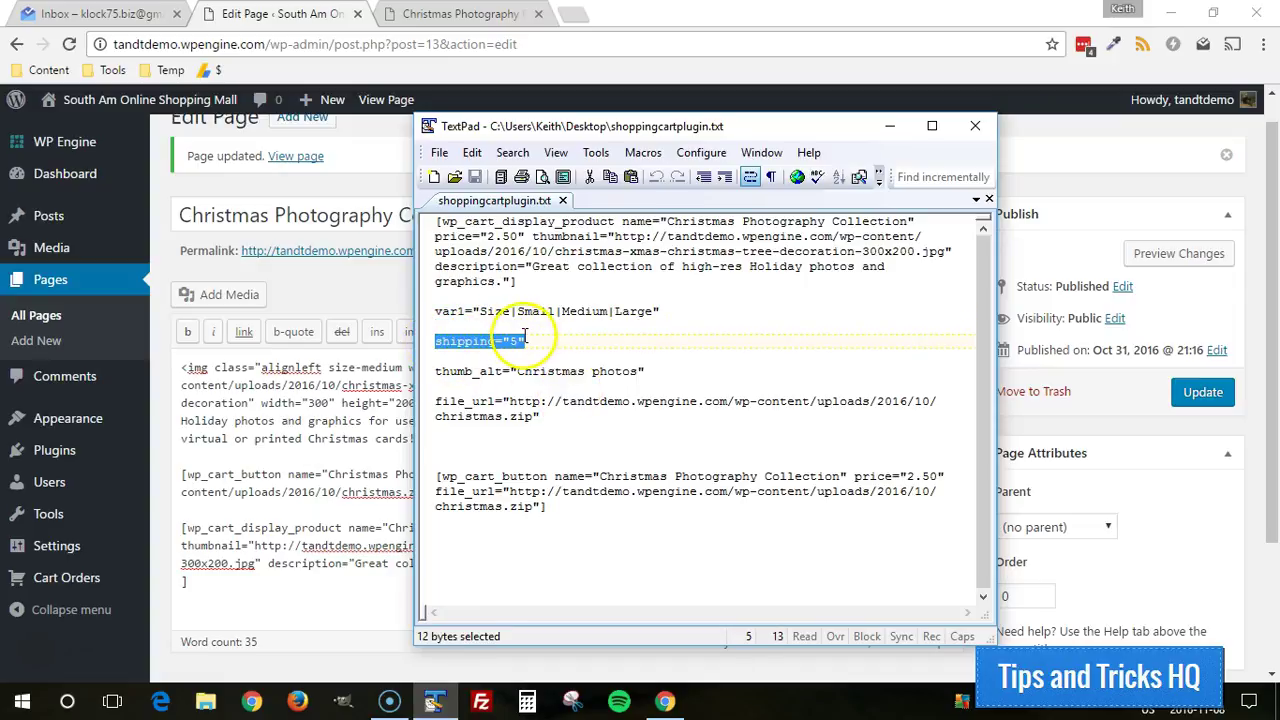
pyautogui.click(313, 540)
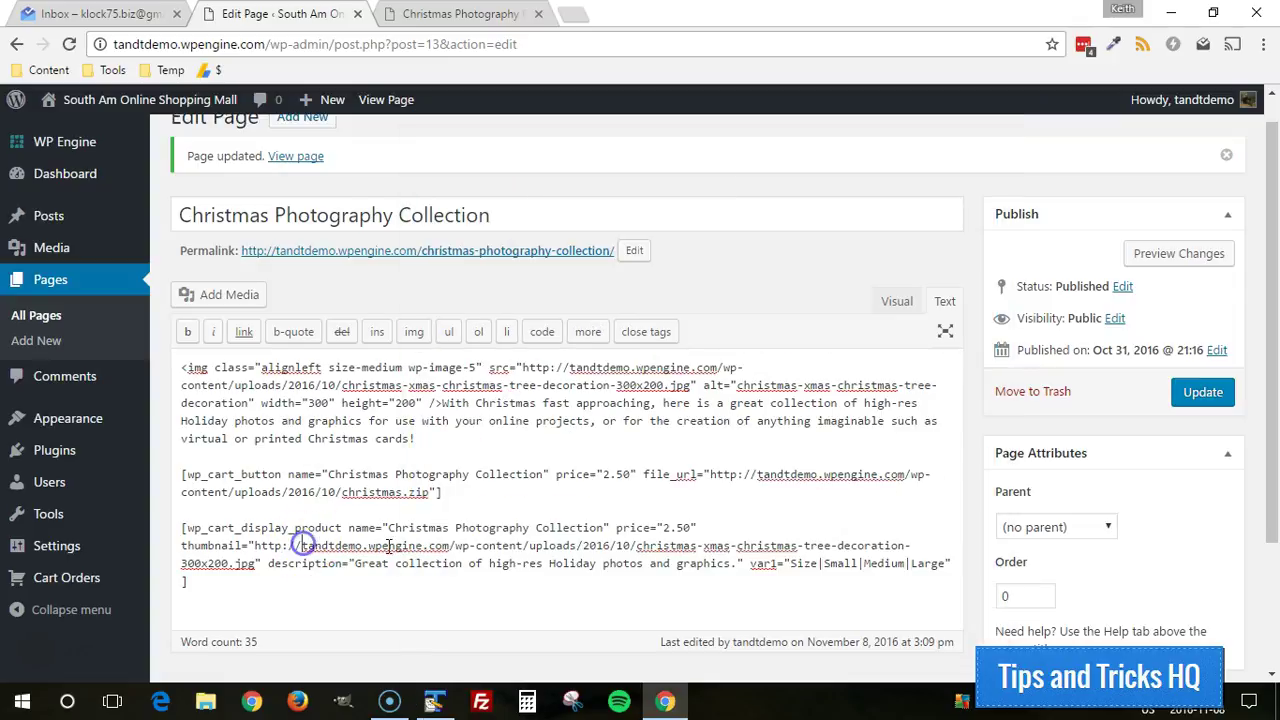
pyautogui.click(183, 580)
pyautogui.hotkey('ctrl', 'v')
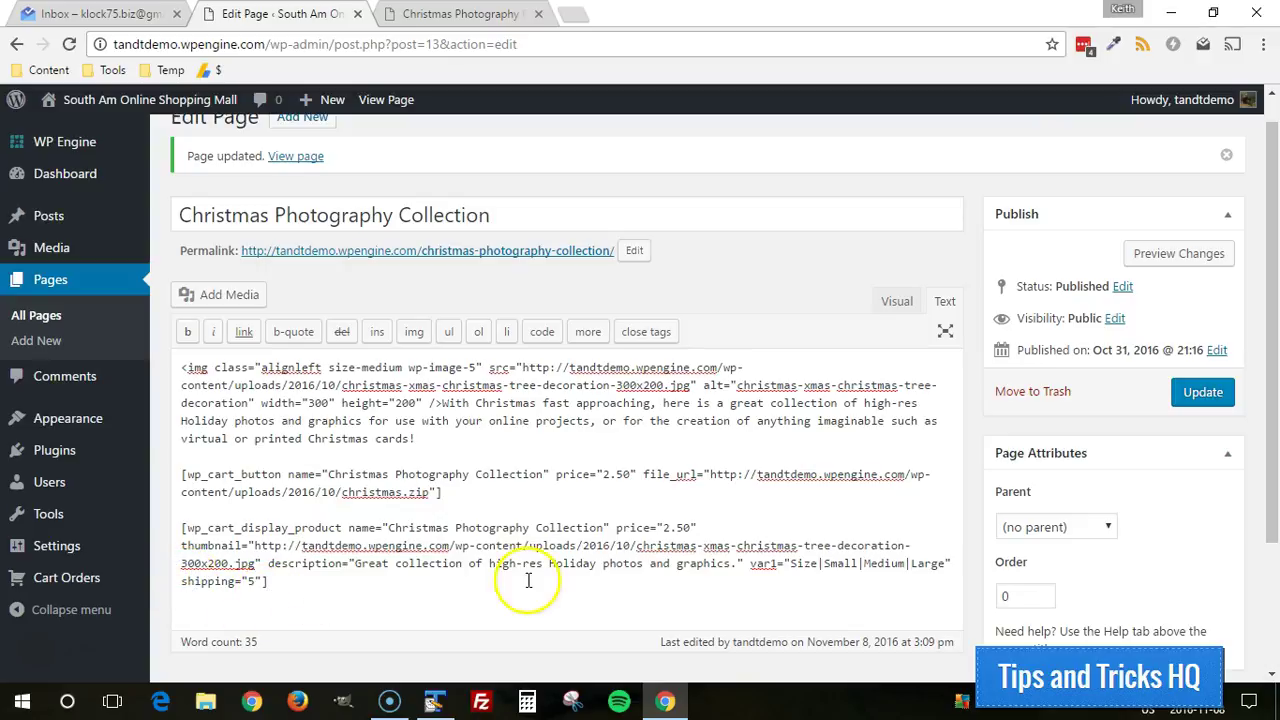
pyautogui.click(949, 564)
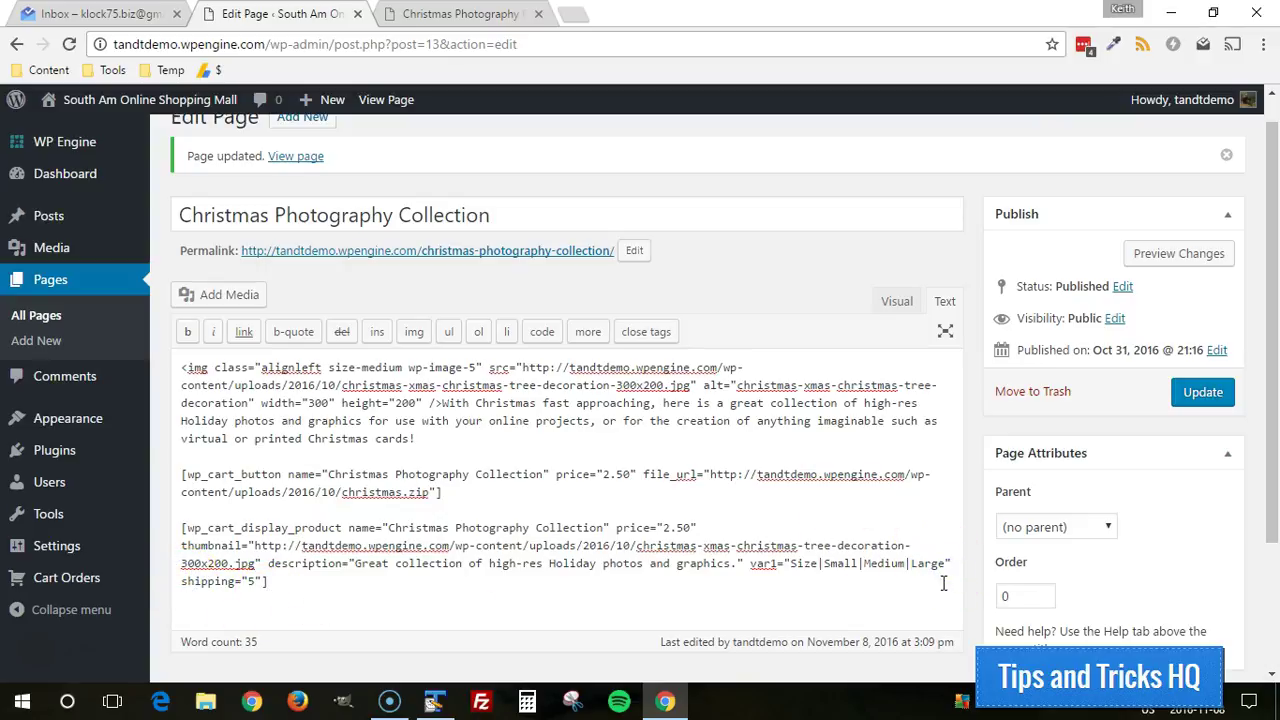
pyautogui.press('Delete')
# Step: Copy thumb_alt="Christmas photos" from the TextPad notes into the wp_cart_display_product shortcode after the shipping attribute
pyautogui.click(435, 700)
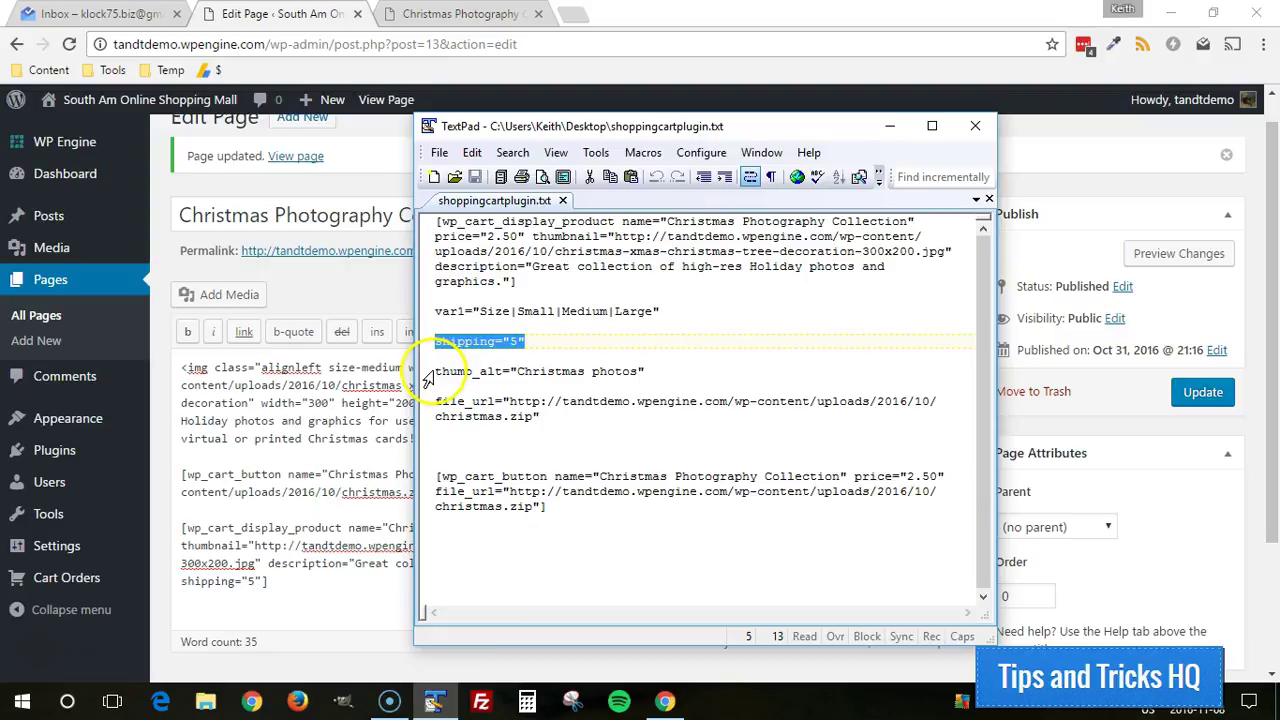
pyautogui.moveTo(432, 373); pyautogui.dragTo(645, 372)
pyautogui.hotkey('ctrl', 'c')
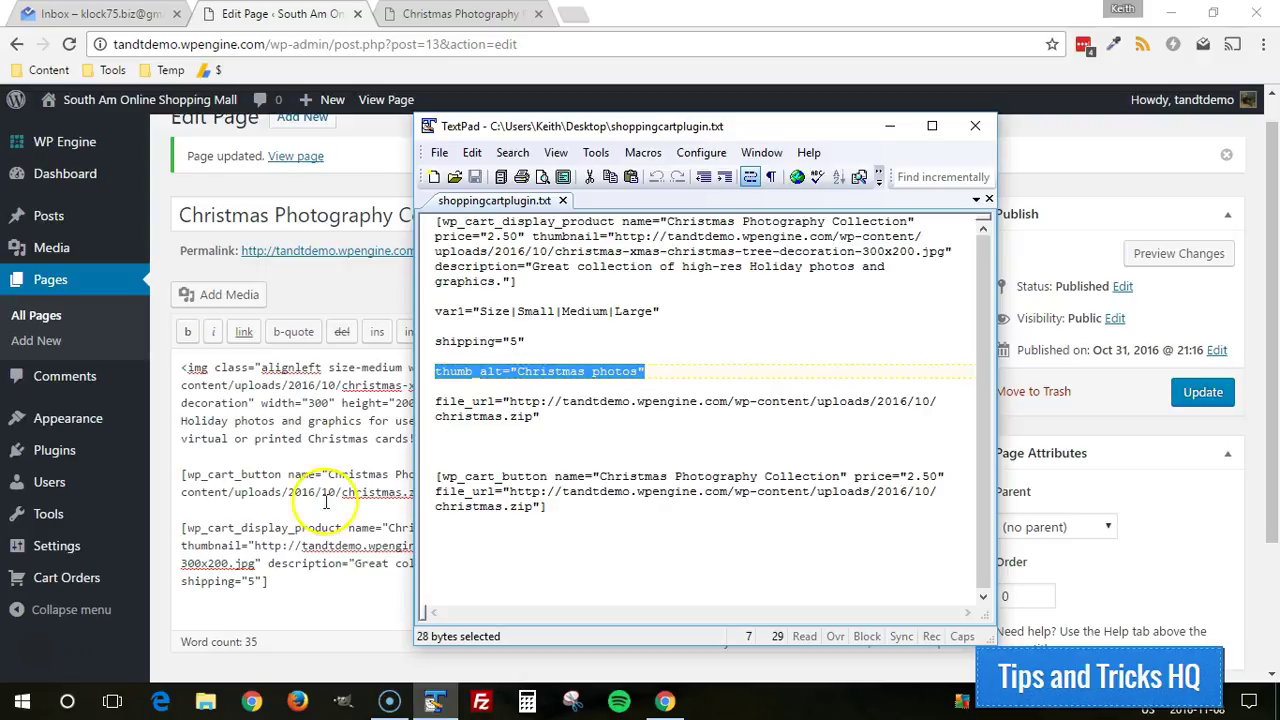
pyautogui.click(263, 581)
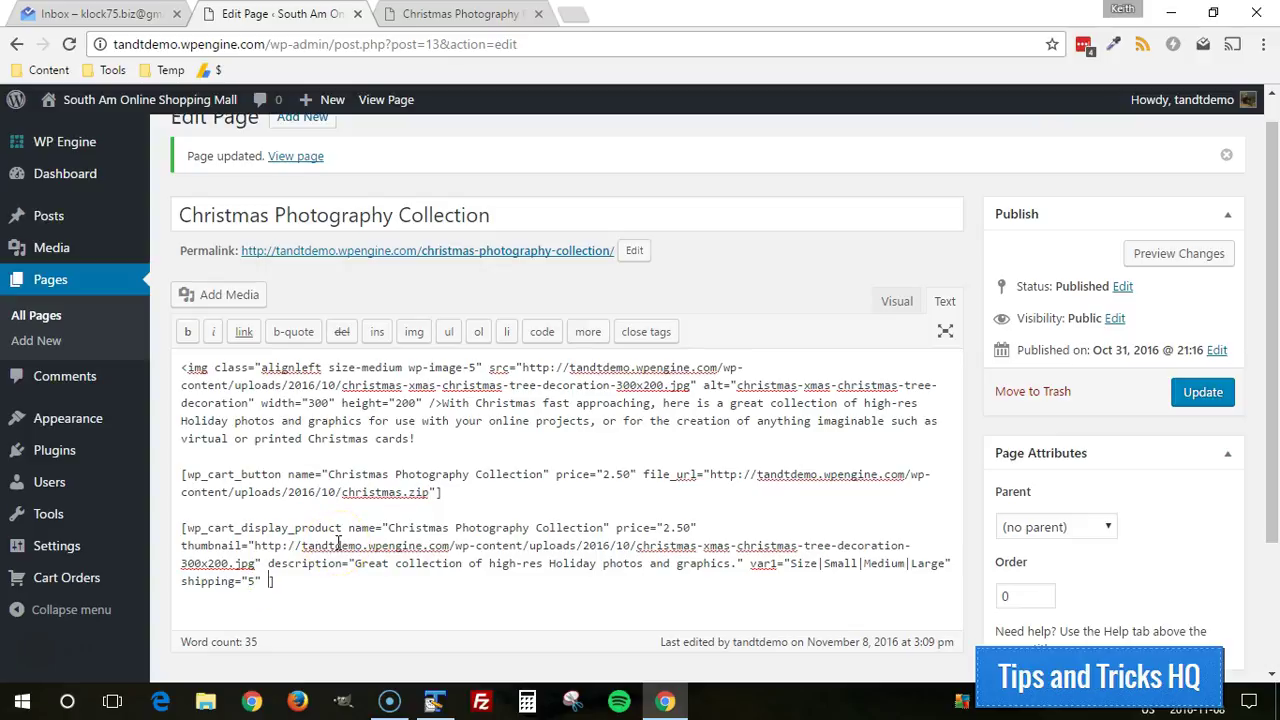
pyautogui.hotkey('ctrl', 'v')
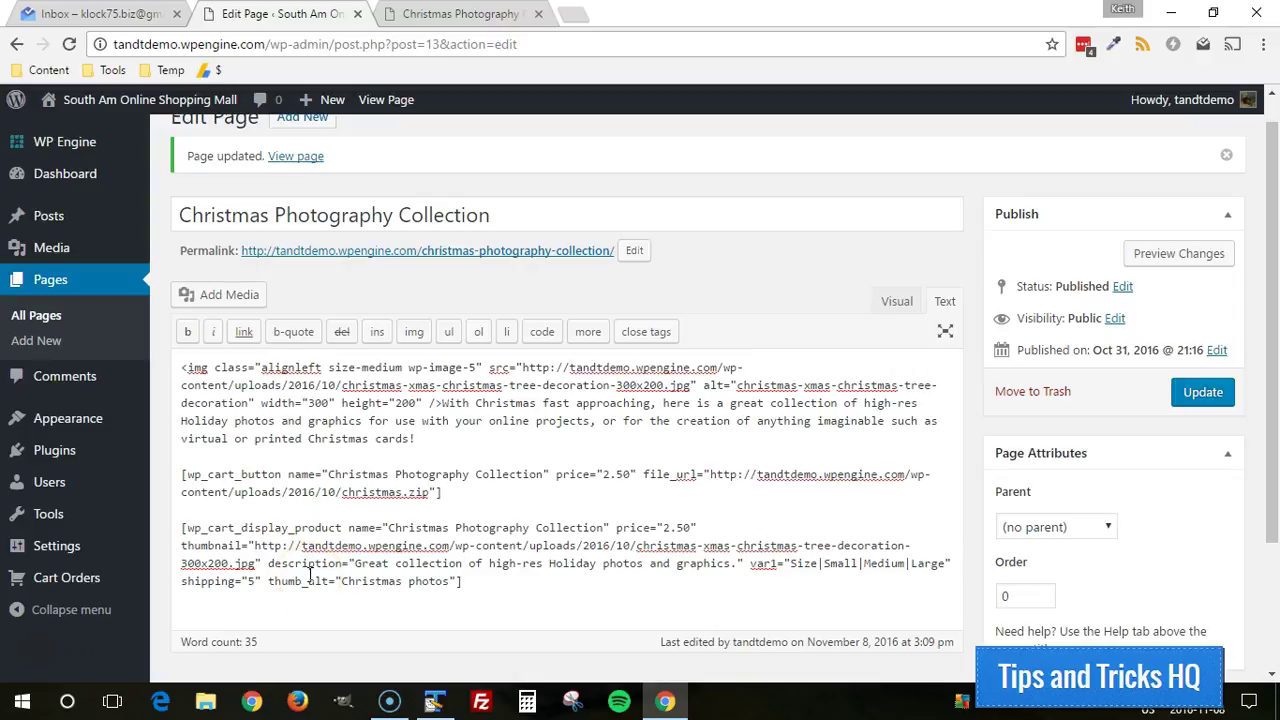
# Step: Check the file_url attribute in the TextPad notes, and delete the wp_cart_button shortcode and its spare blank lines from the page content
pyautogui.click(433, 701)
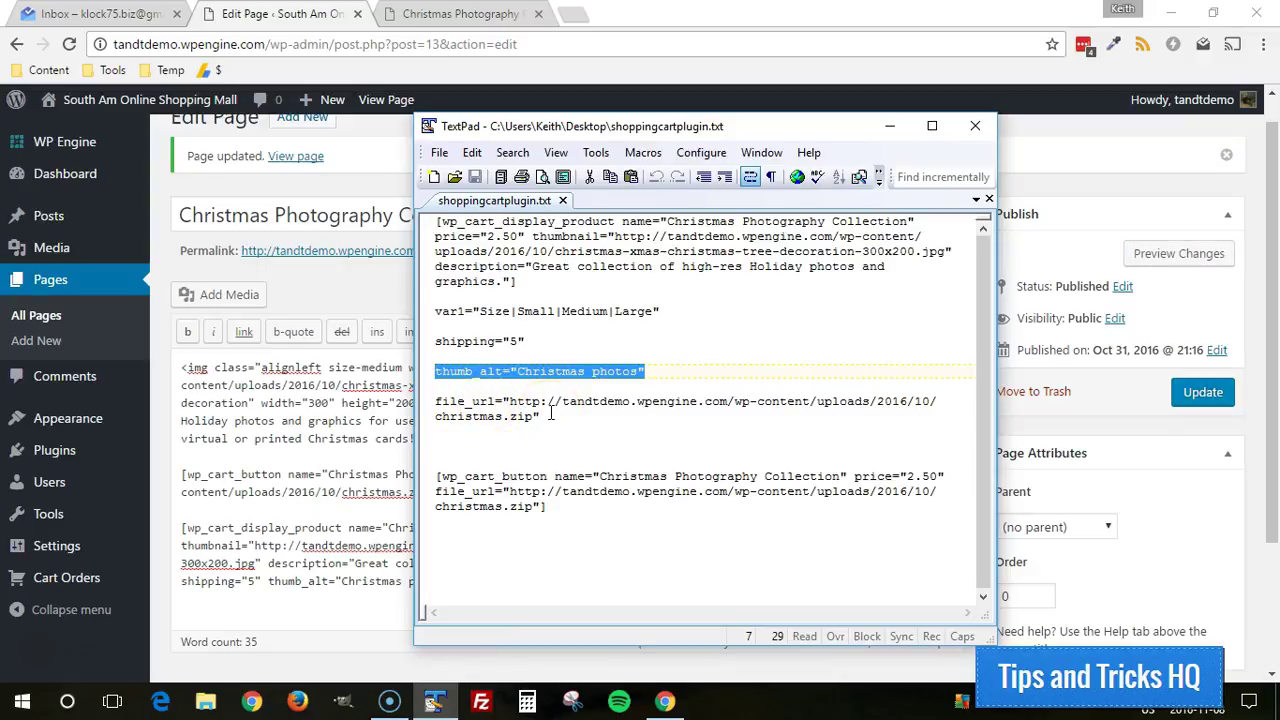
pyautogui.click(377, 538)
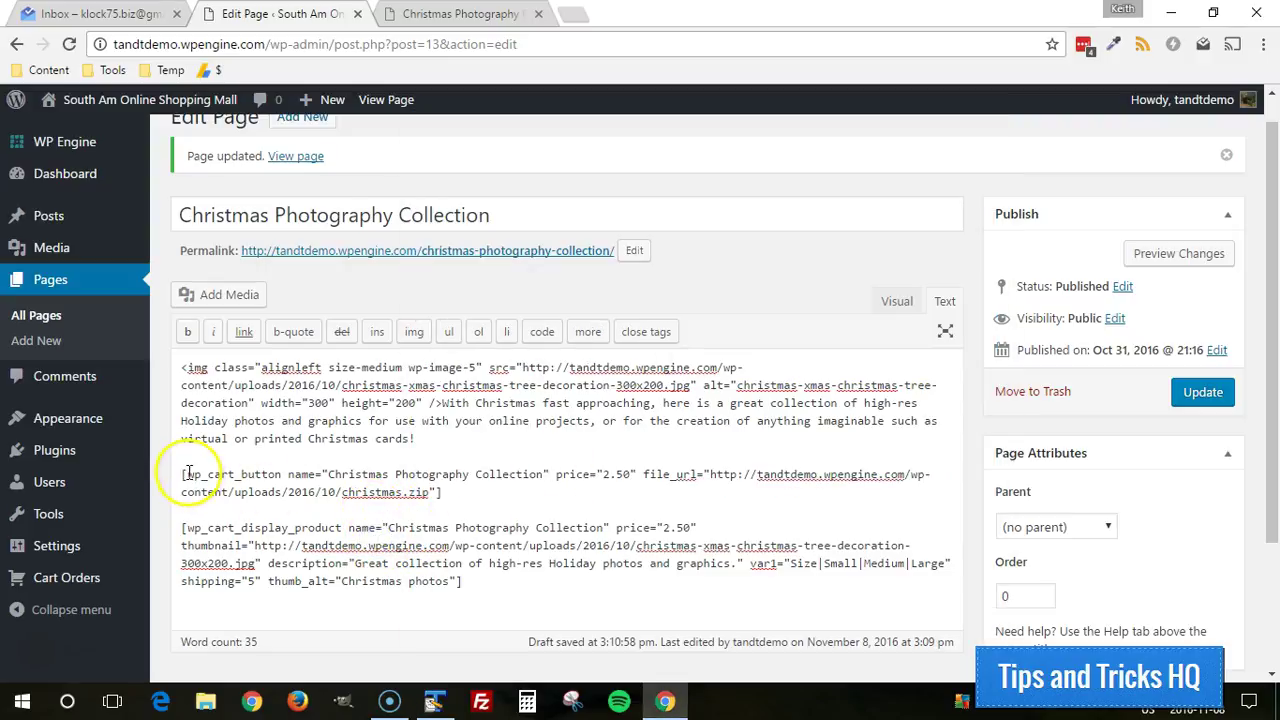
pyautogui.moveTo(181, 474); pyautogui.dragTo(447, 490)
pyautogui.press('BackSpace')
pyautogui.press('BackSpace')
pyautogui.press('BackSpace')
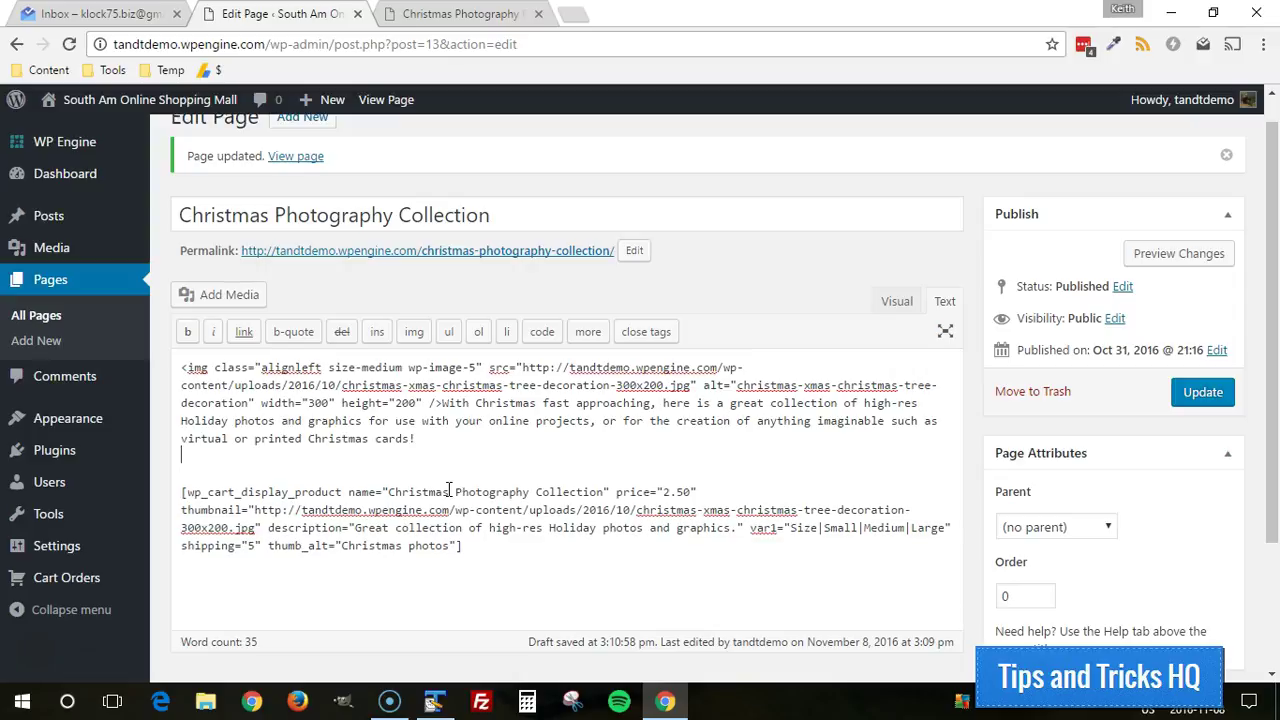
# Step: Delete the img tag in front of the introductory paragraph and save the changes to the published page
pyautogui.moveTo(181, 367); pyautogui.dragTo(443, 399)
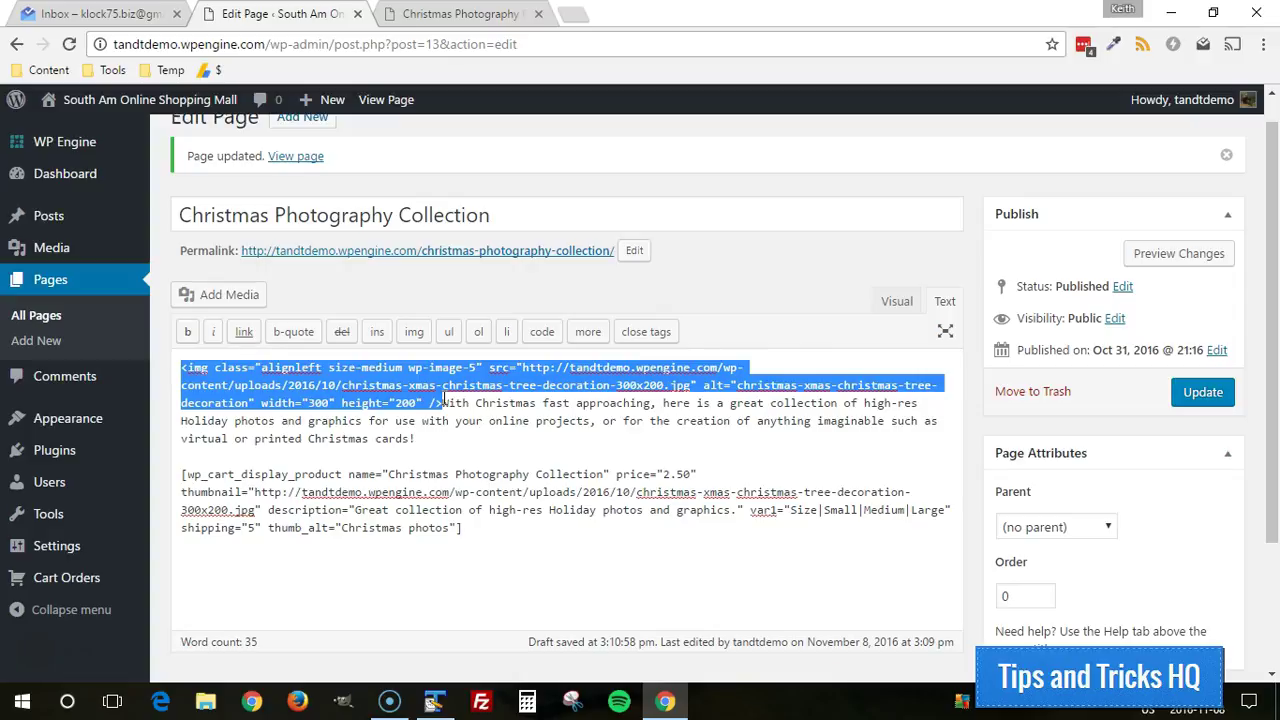
pyautogui.press('BackSpace')
pyautogui.click(1192, 395)
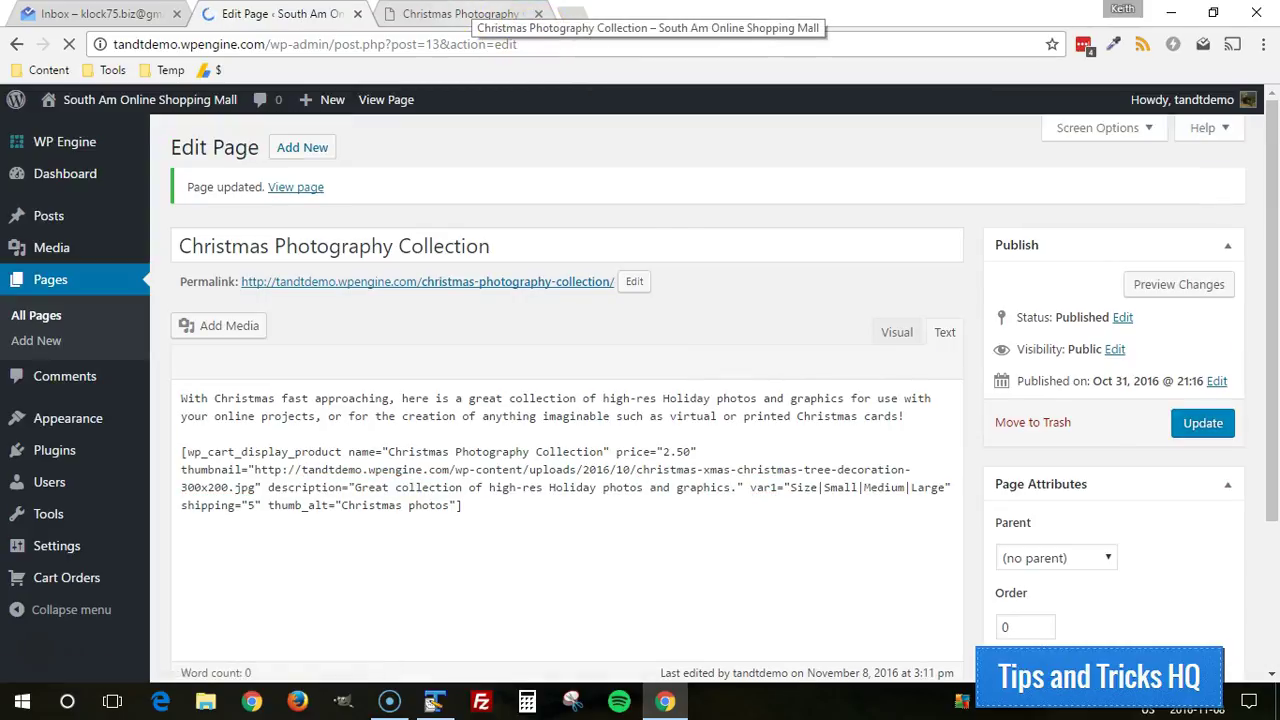
# Step: Reload the live Christmas Photography Collection page and examine the product box with its size selector
pyautogui.click(460, 13)
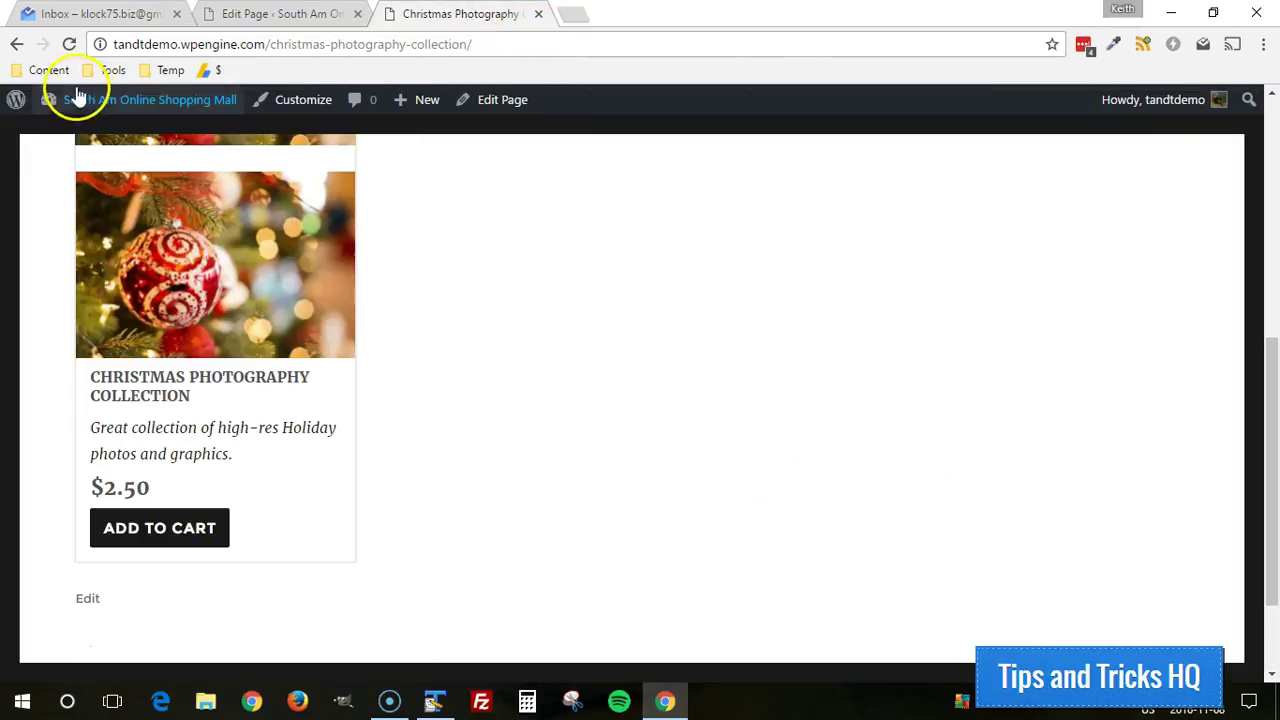
pyautogui.click(69, 44)
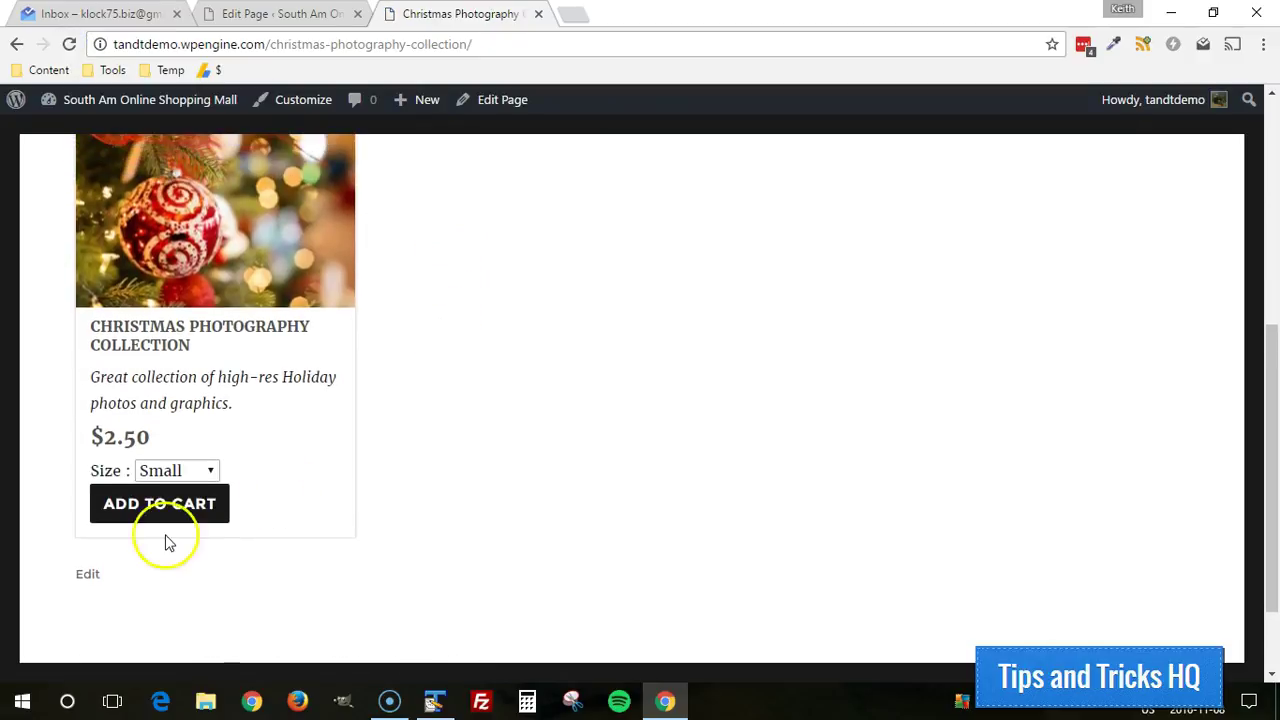
pyautogui.scroll(2, 426, 389)
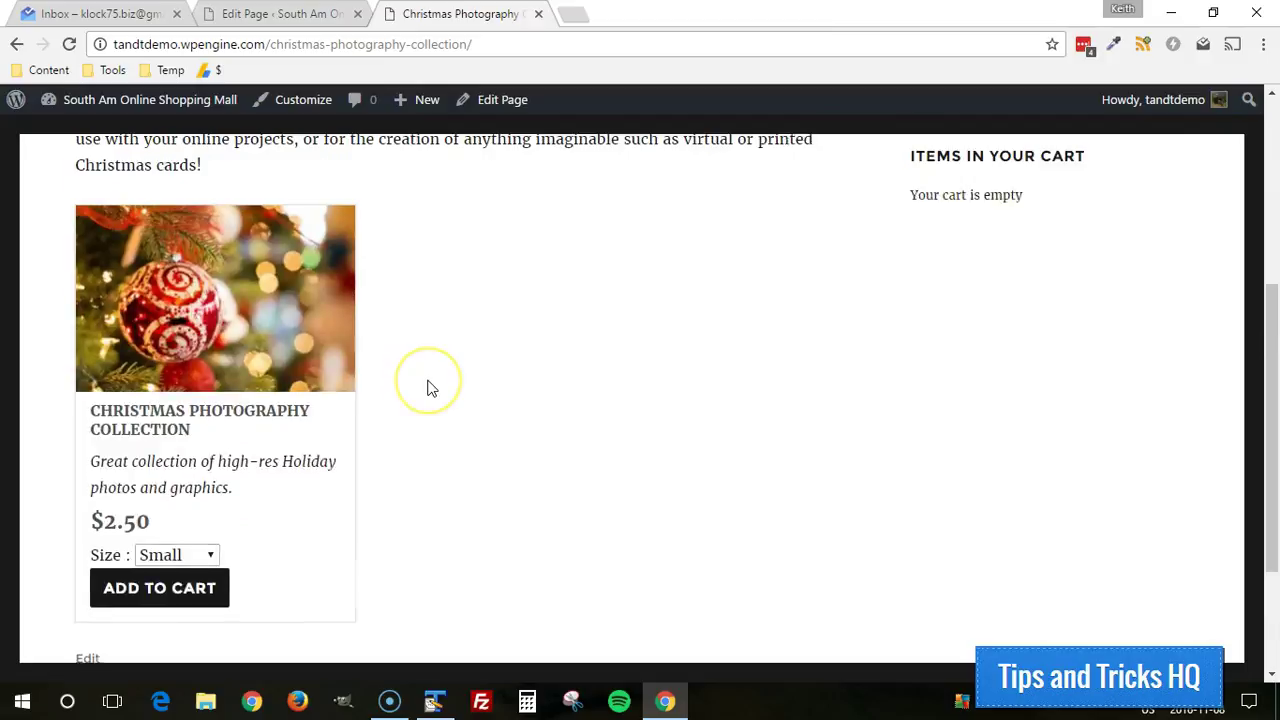
pyautogui.scroll(1, 428, 386)
pyautogui.scroll(-2, 426, 391)
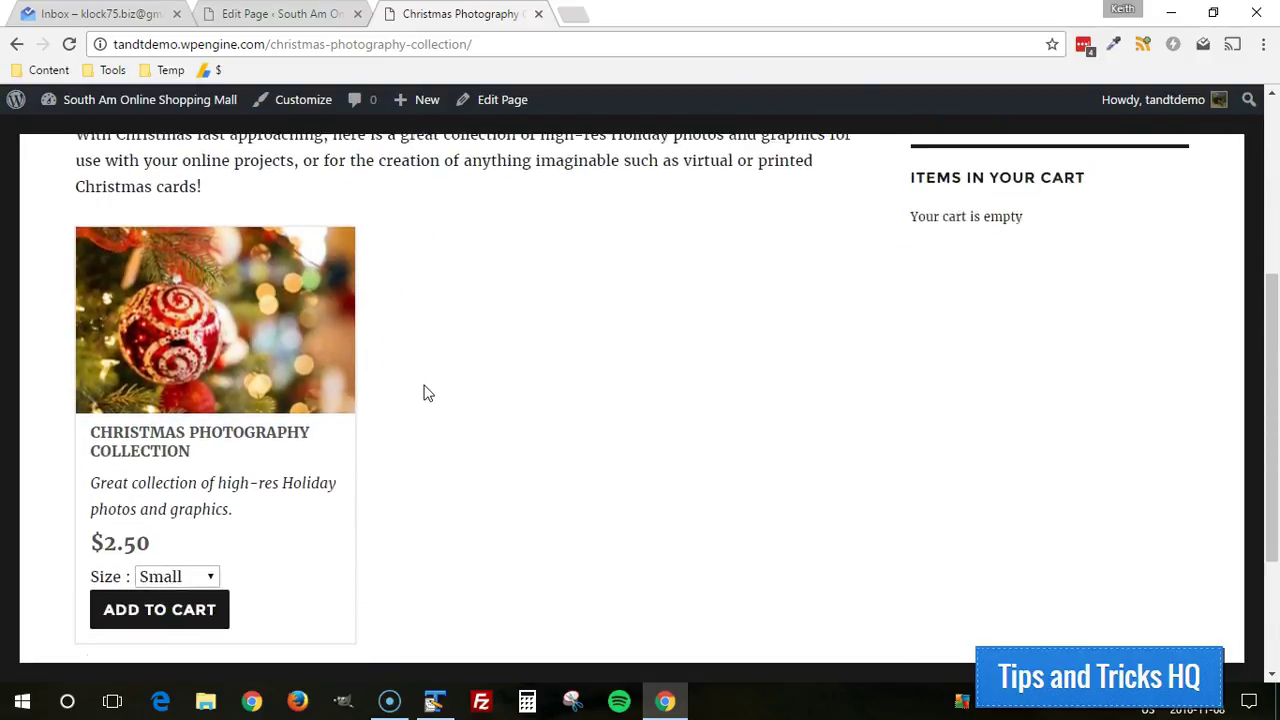
# Step: Add the Small size of the Christmas Photography Collection to the cart and check the shipping charge in the cart
pyautogui.click(165, 474)
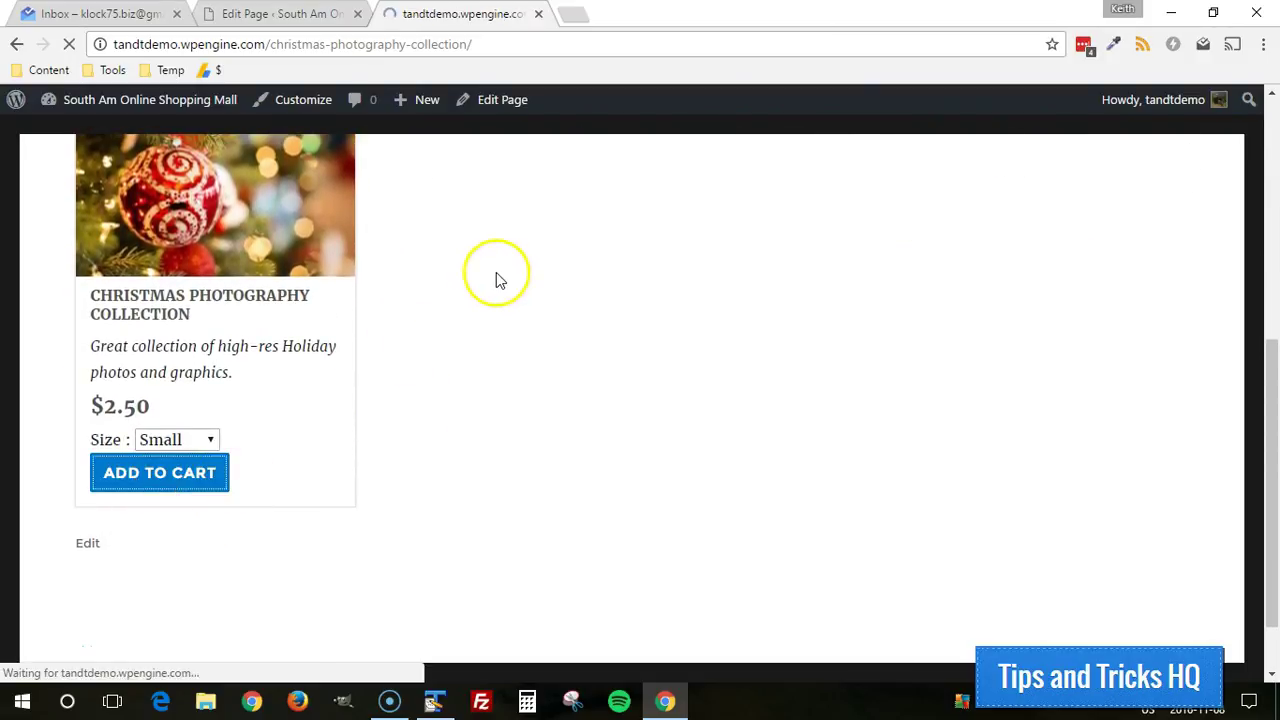
pyautogui.scroll(-4, 777, 257)
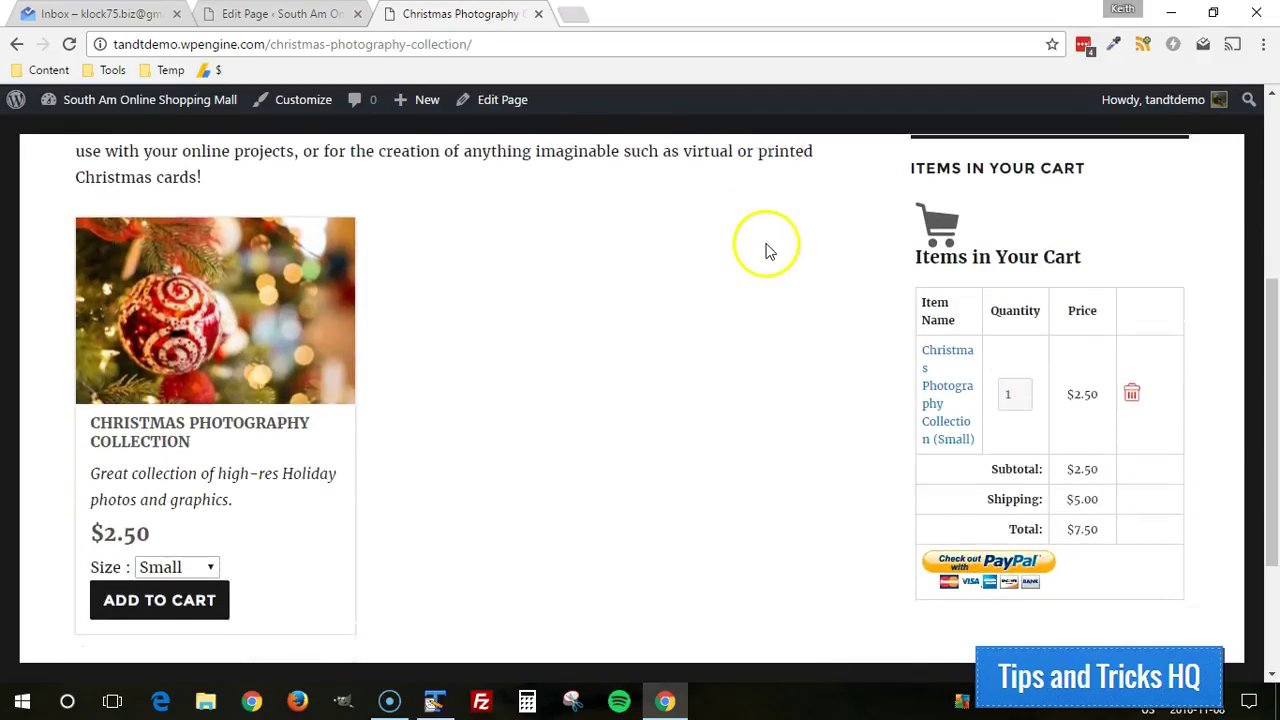
pyautogui.moveTo(1066, 432); pyautogui.dragTo(1098, 432)
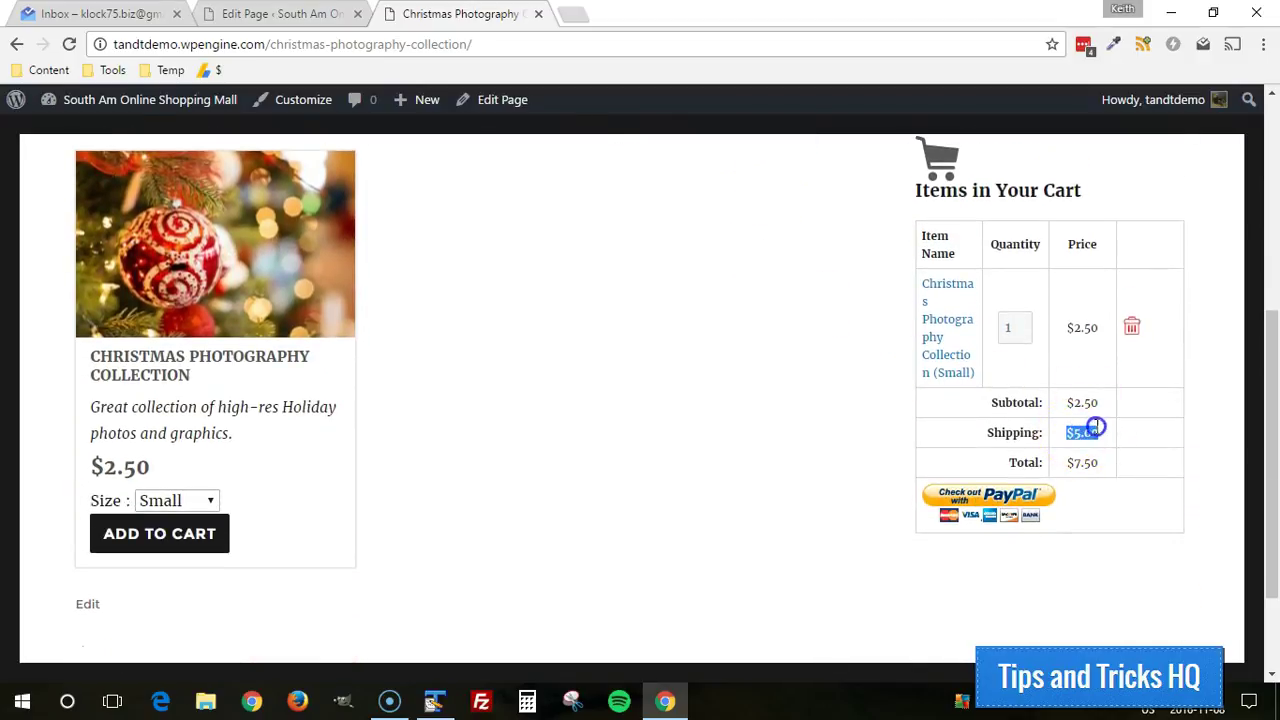